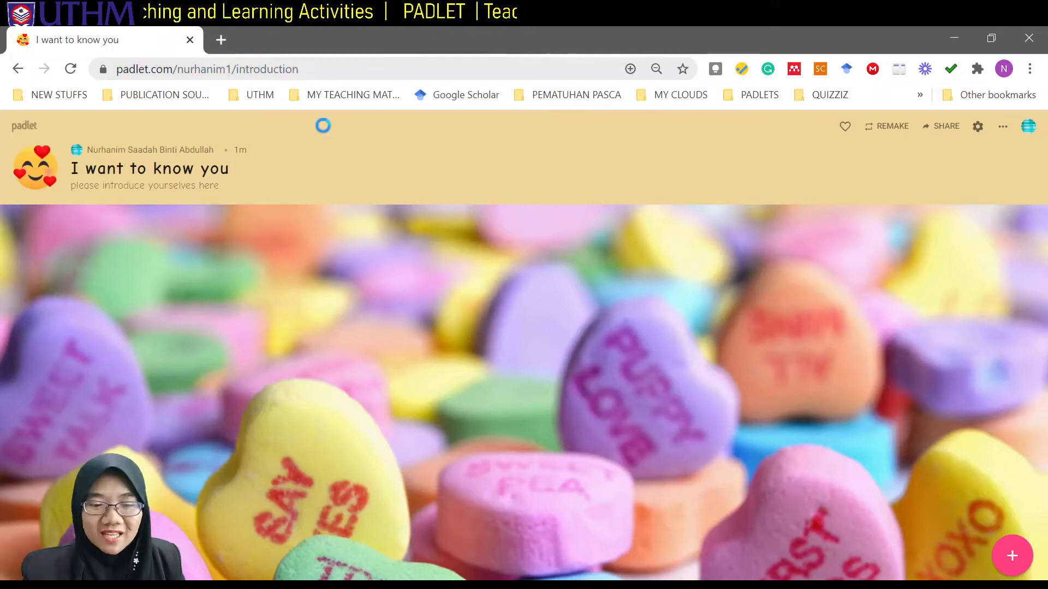
Copy the board's link to the clipboard from the Share options.
left_click(744, 348)
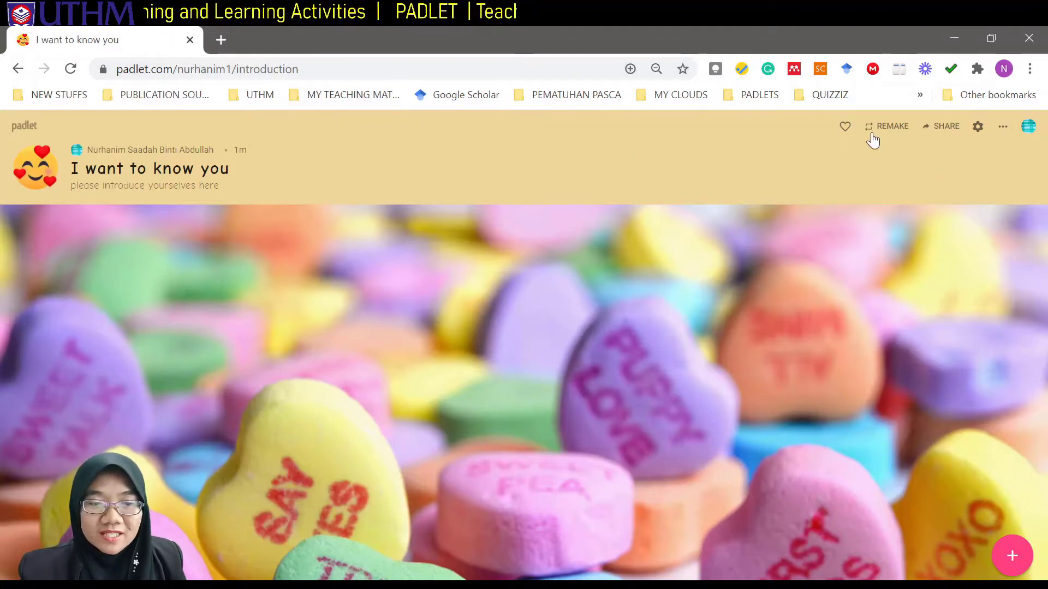
left_click(940, 131)
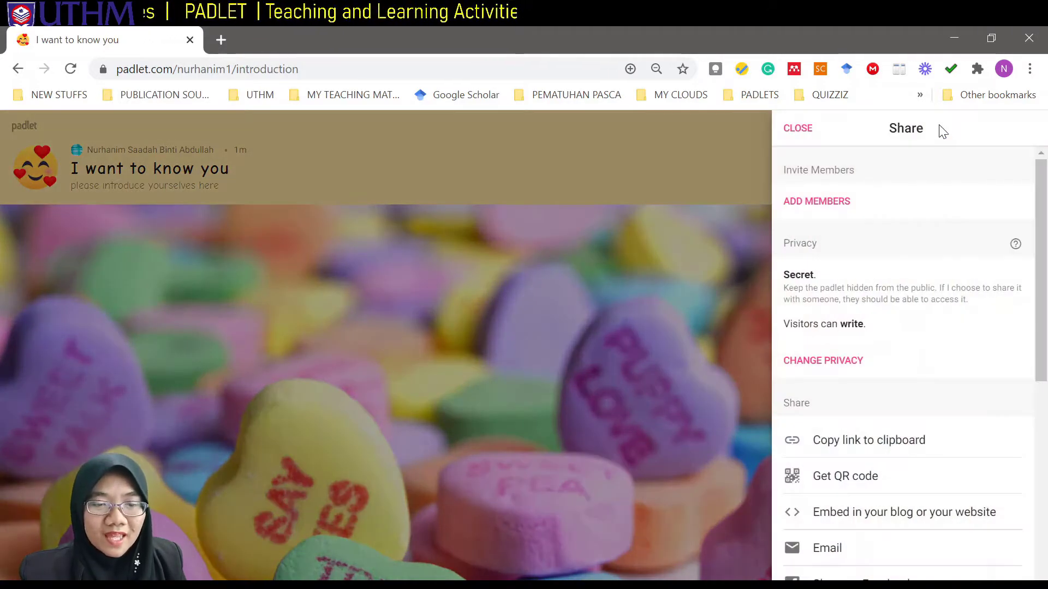
scroll(936, 371, "down", 1)
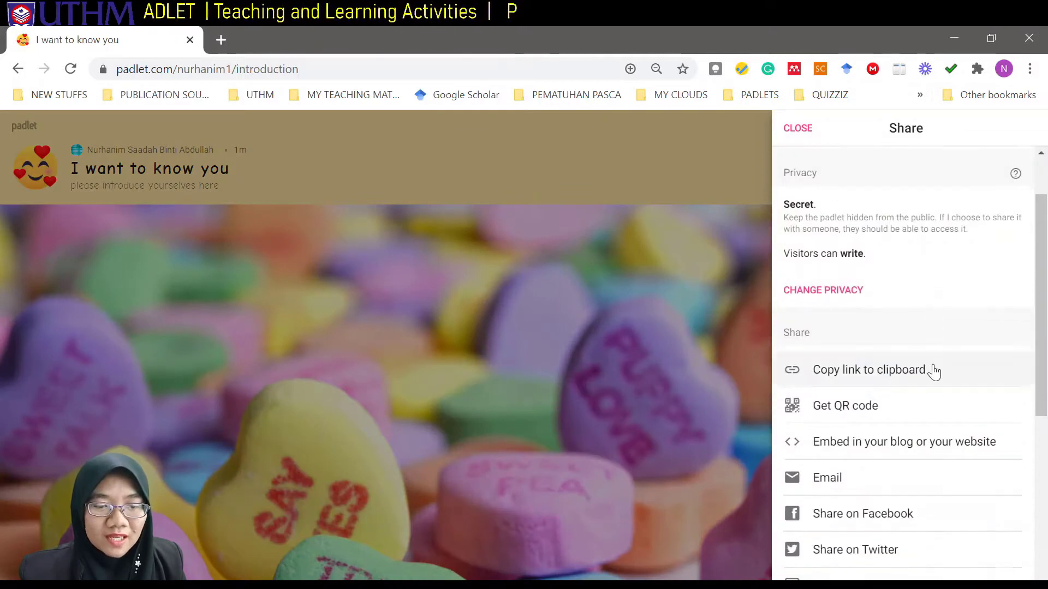
left_click(877, 374)
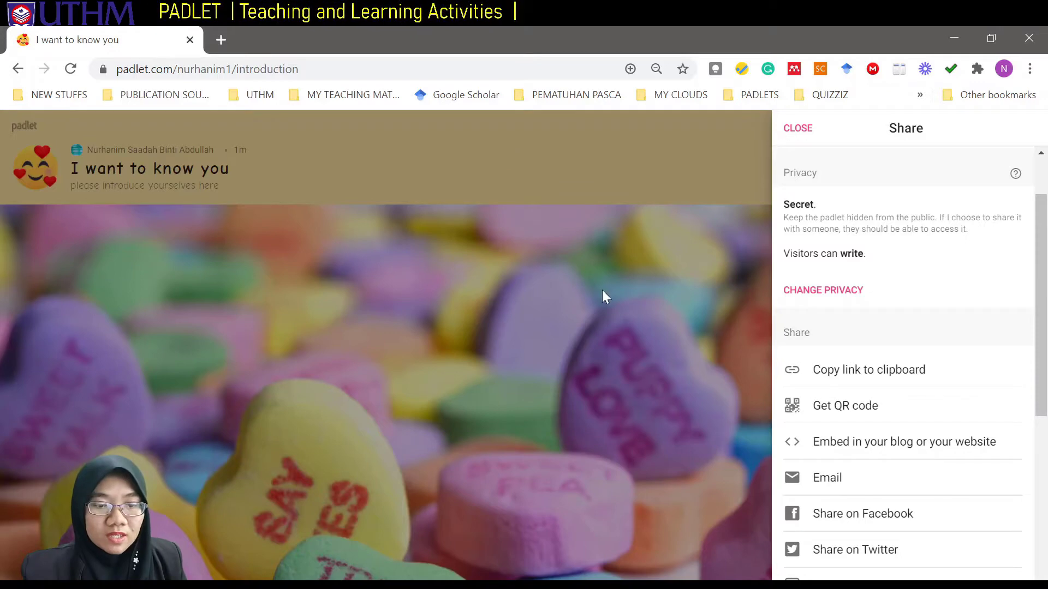
Display the board's QR code, then close the enlarged QR view.
left_click(867, 410)
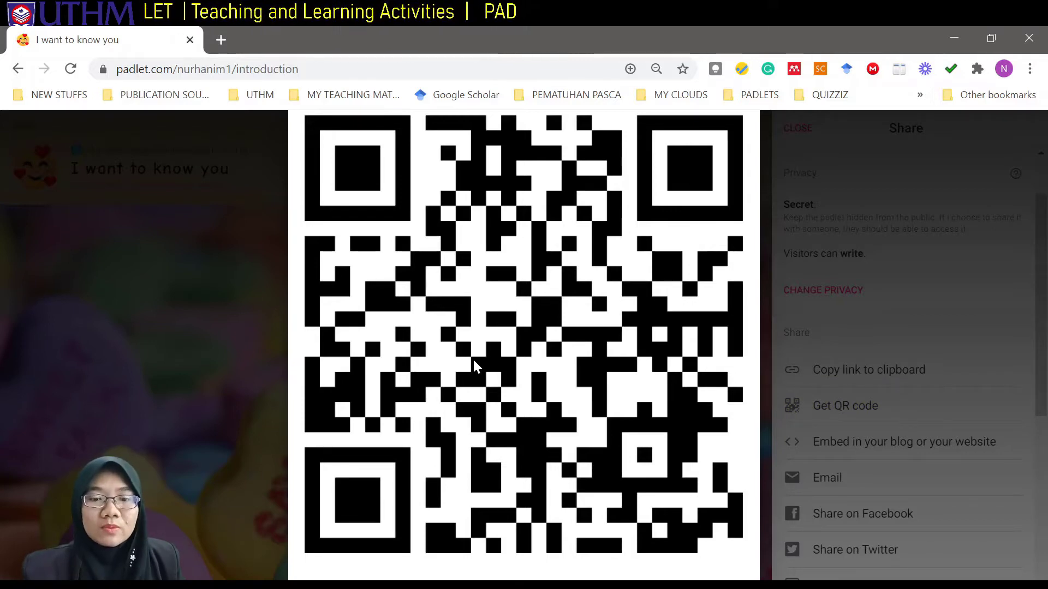
left_click(137, 343)
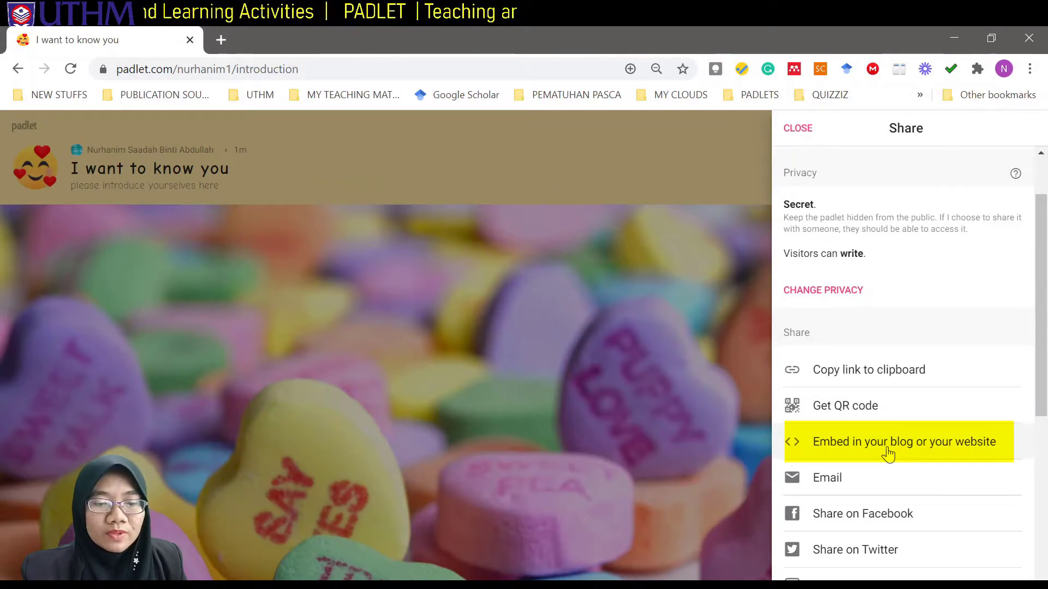
scroll(882, 442, "down", 1)
Review the Embed in your blog code and export options, then close the Share panel.
left_click(873, 421)
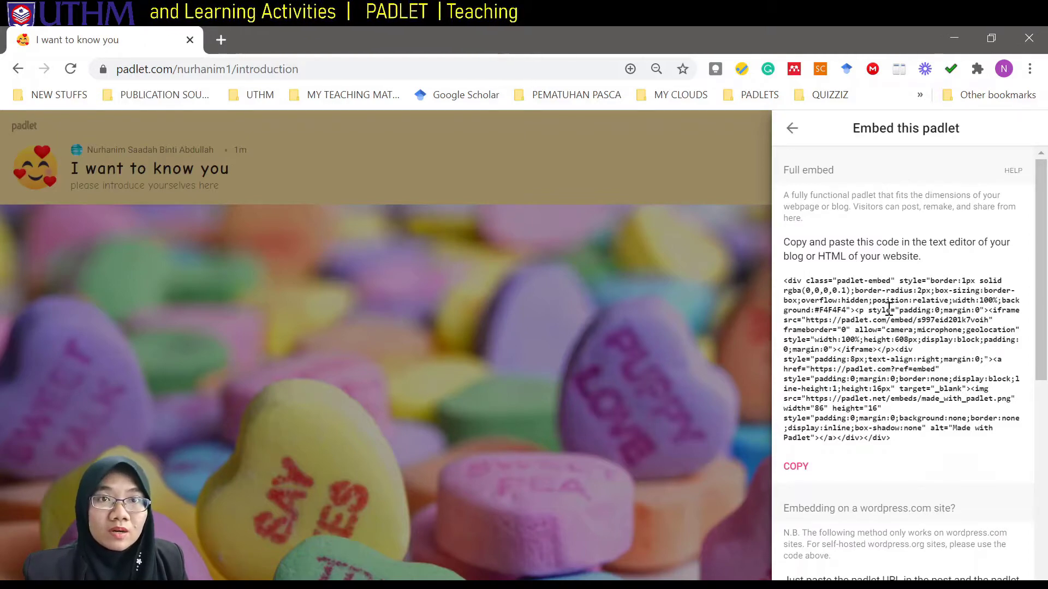
left_click(787, 125)
scroll(892, 359, "down", 1)
scroll(895, 360, "down", 1)
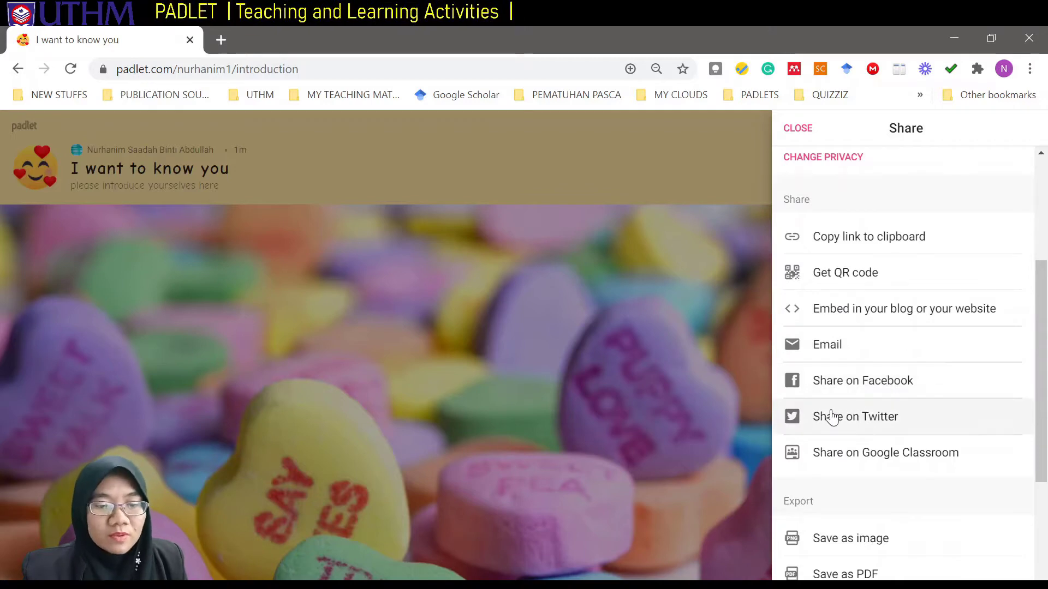
scroll(866, 414, "down", 1)
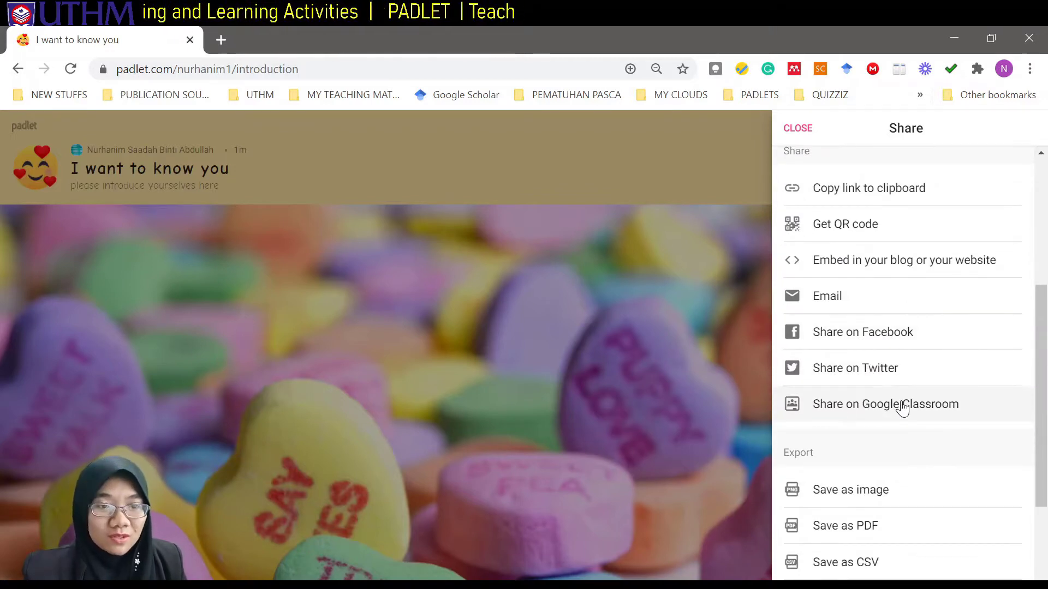
scroll(902, 408, "down", 3)
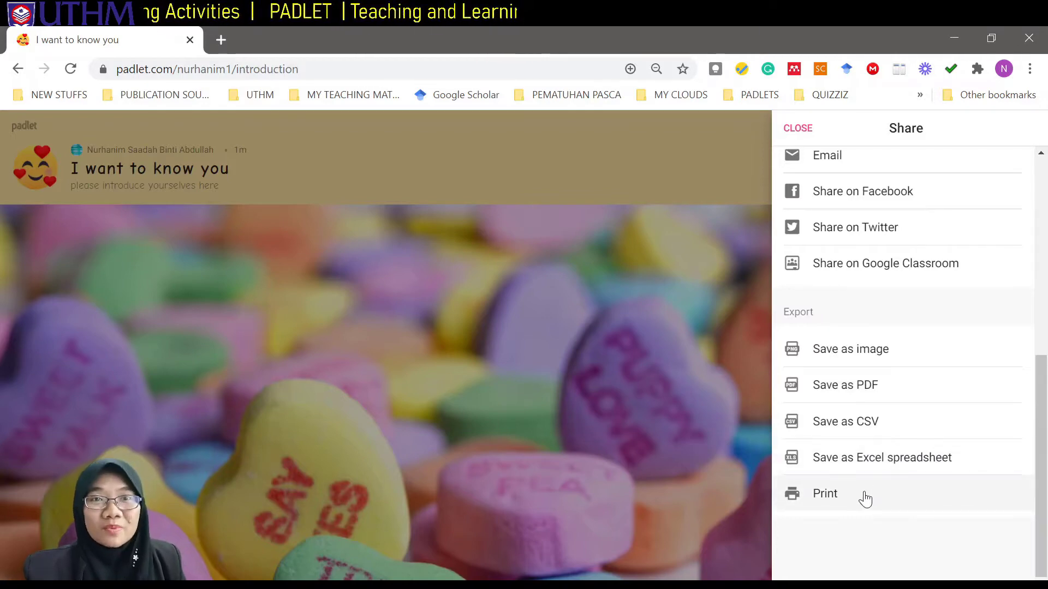
left_click(798, 127)
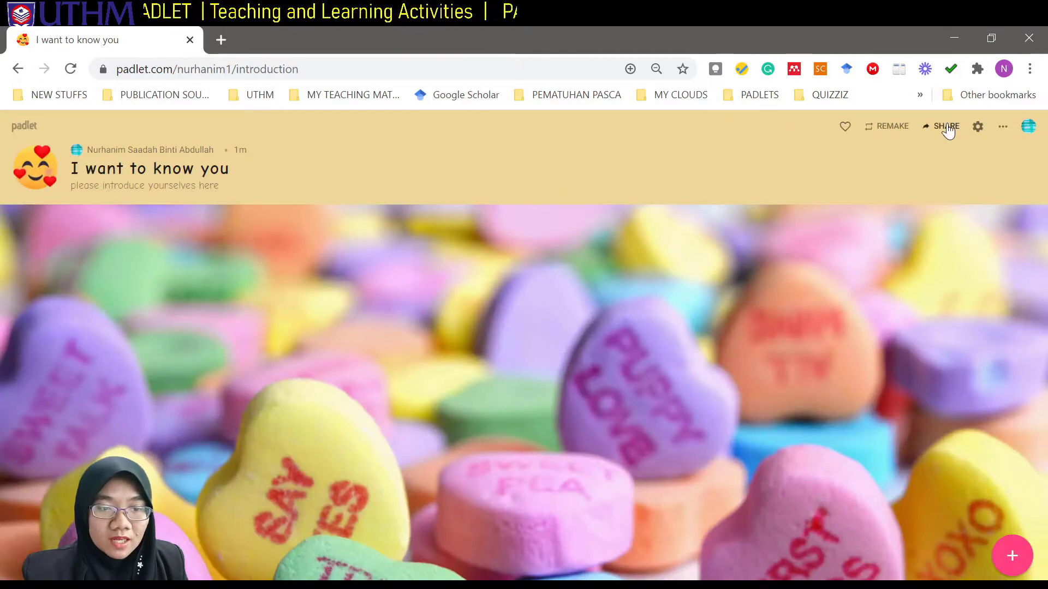
Set the board icon to the squinting laughing face emoji and save the settings.
left_click(977, 128)
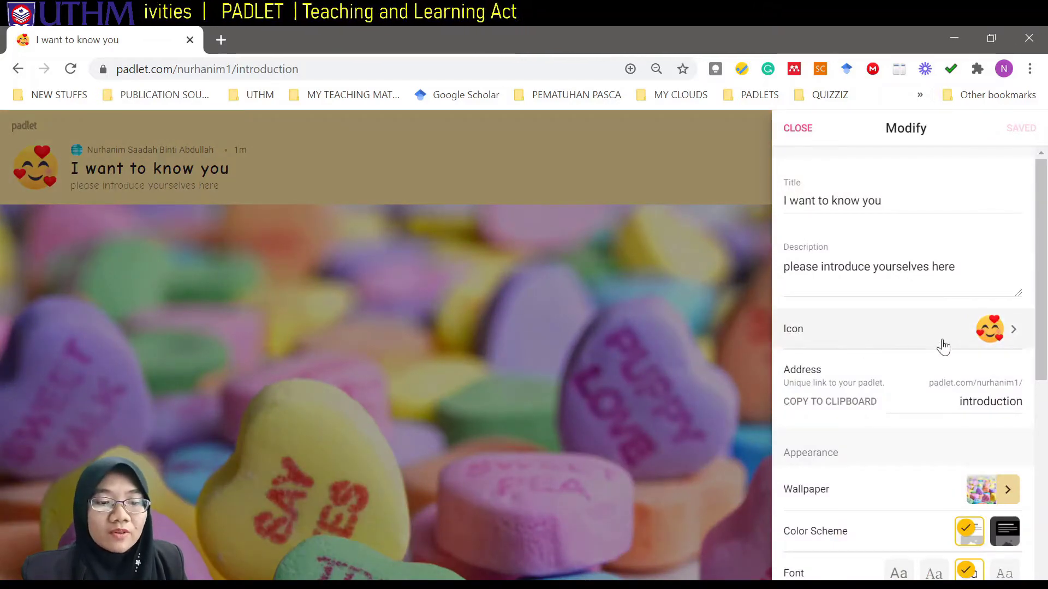
left_click(994, 333)
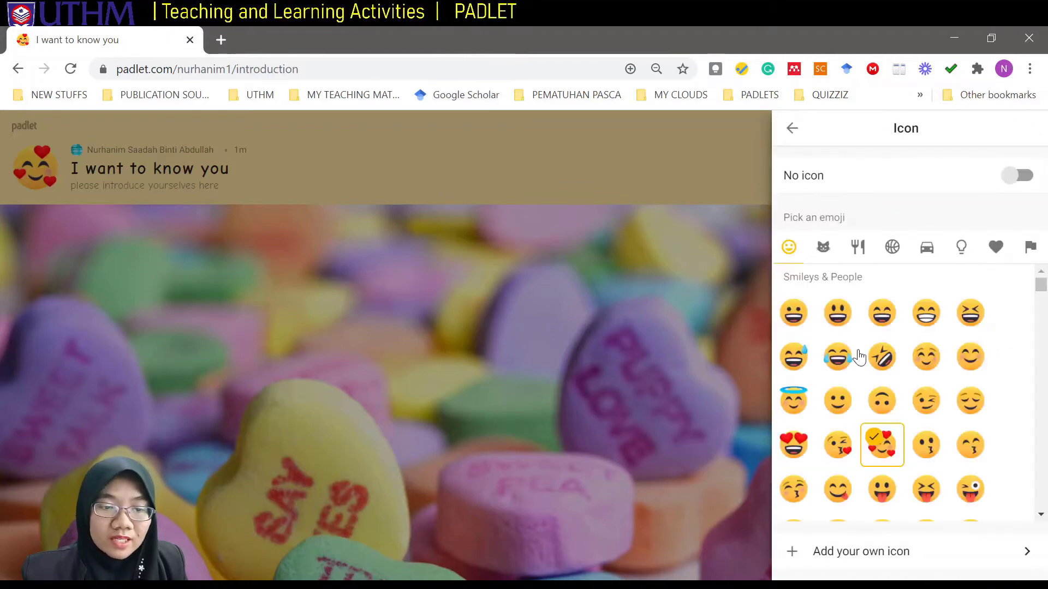
left_click(971, 315)
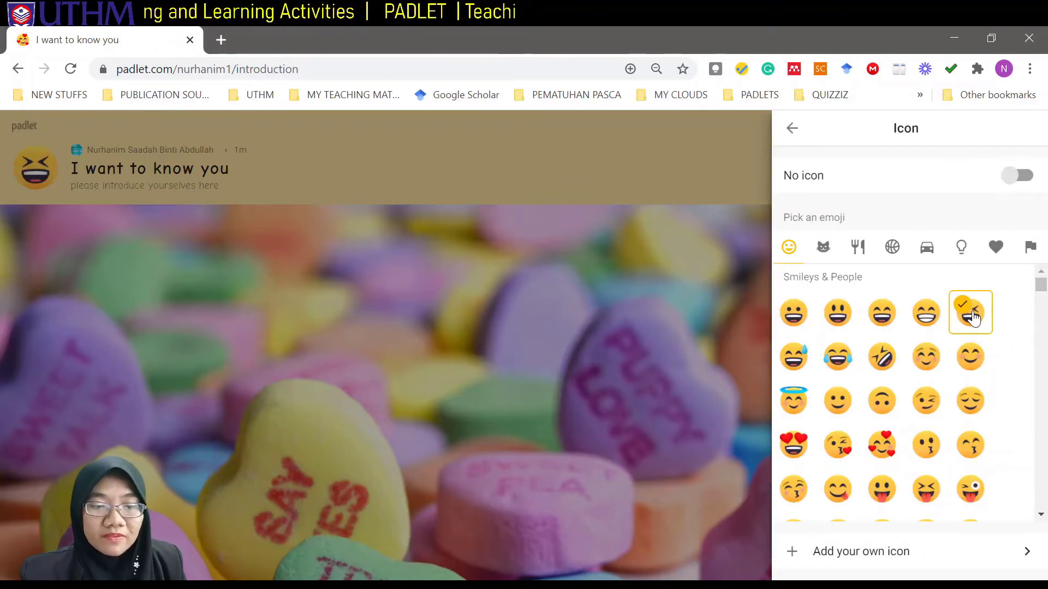
left_click(792, 129)
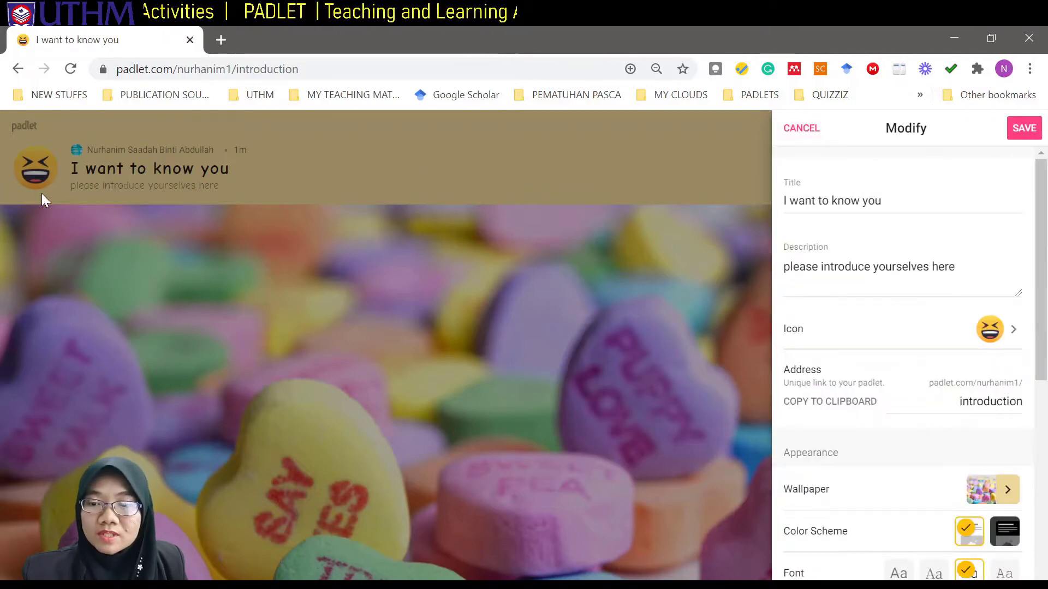
left_click(1024, 129)
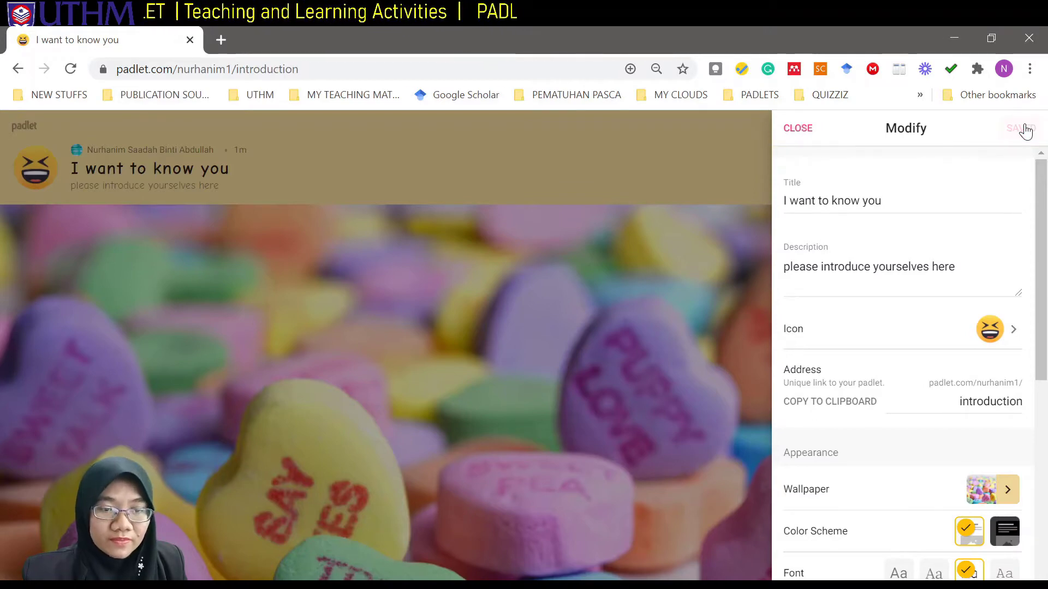
left_click(792, 129)
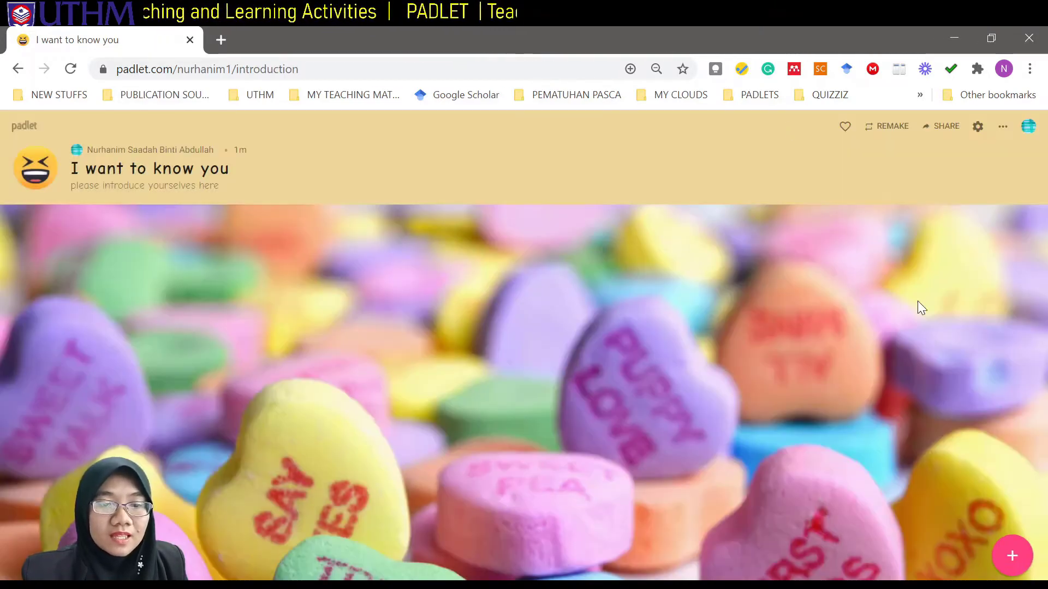
Like the 'I want to know you' board using the header heart.
left_click(844, 128)
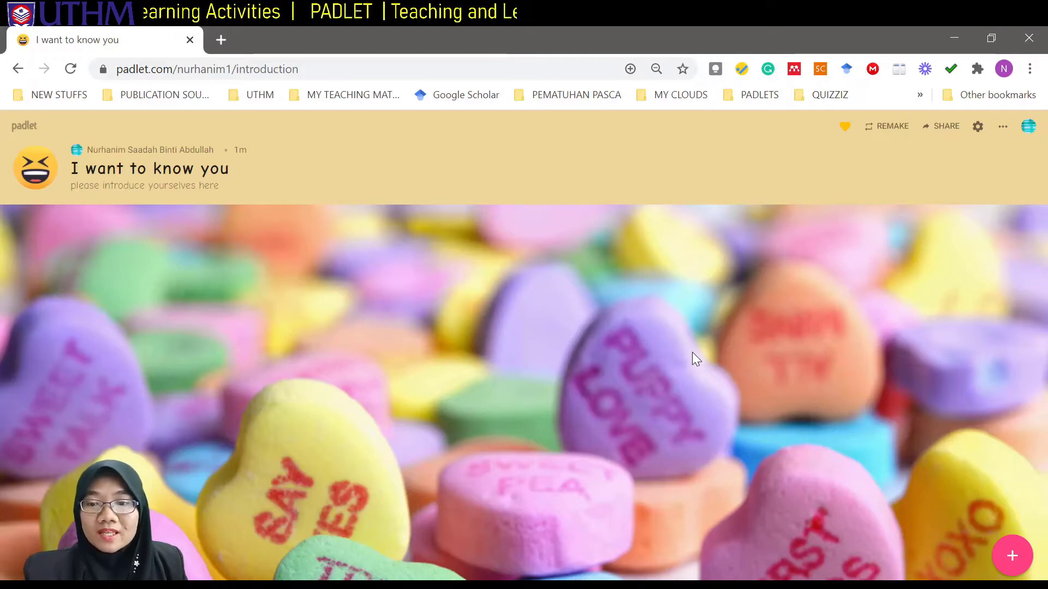
left_click(310, 66)
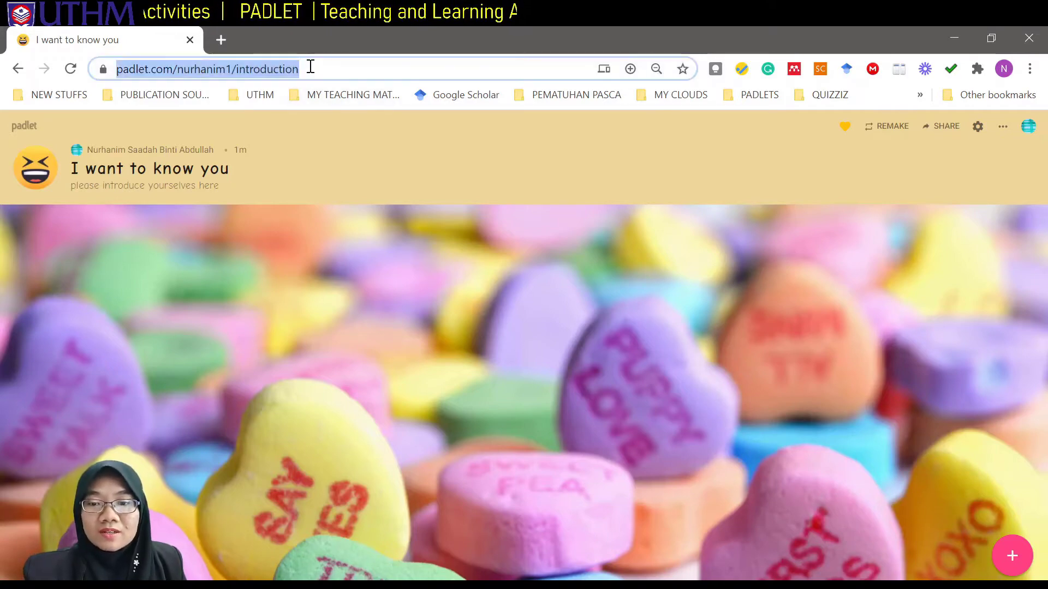
left_click(487, 353)
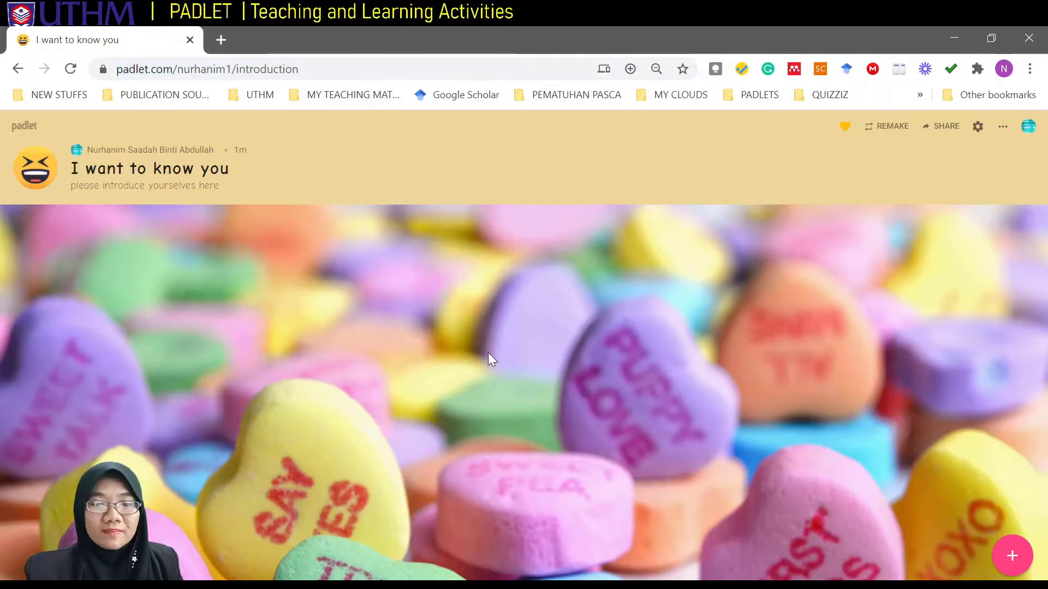
Start a new post titled with the author's name.
left_click(1013, 556)
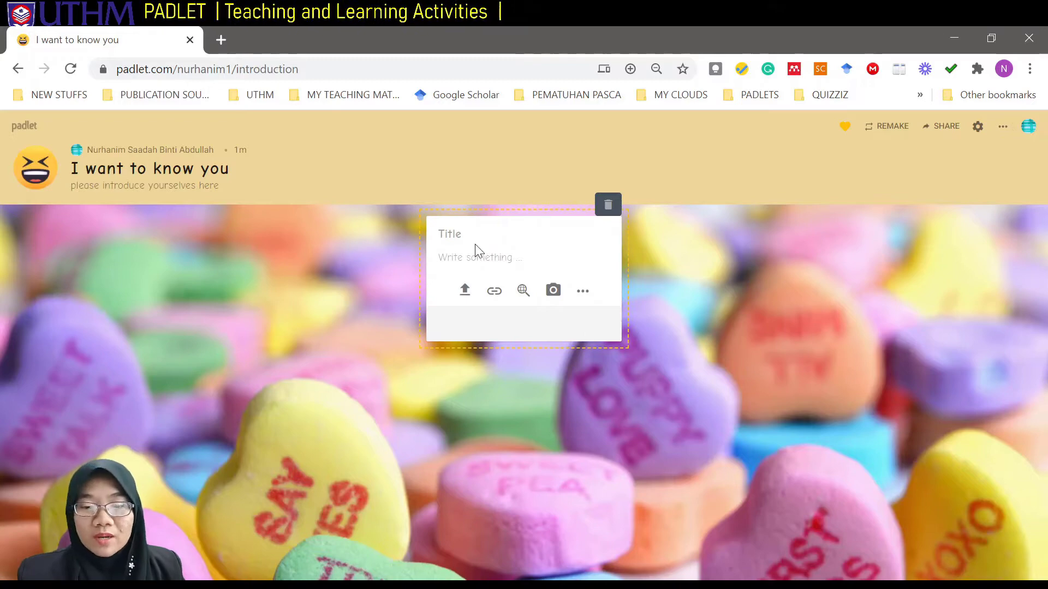
type("my name is nurhanim")
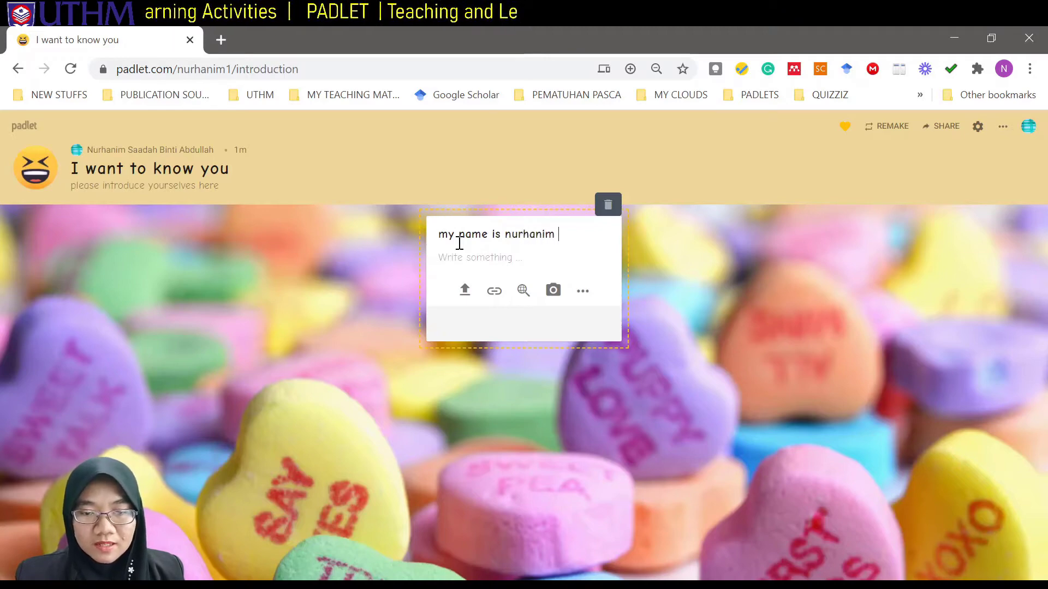
Write the post body 'hi let us be friends' and open the photo booth.
left_click(474, 261)
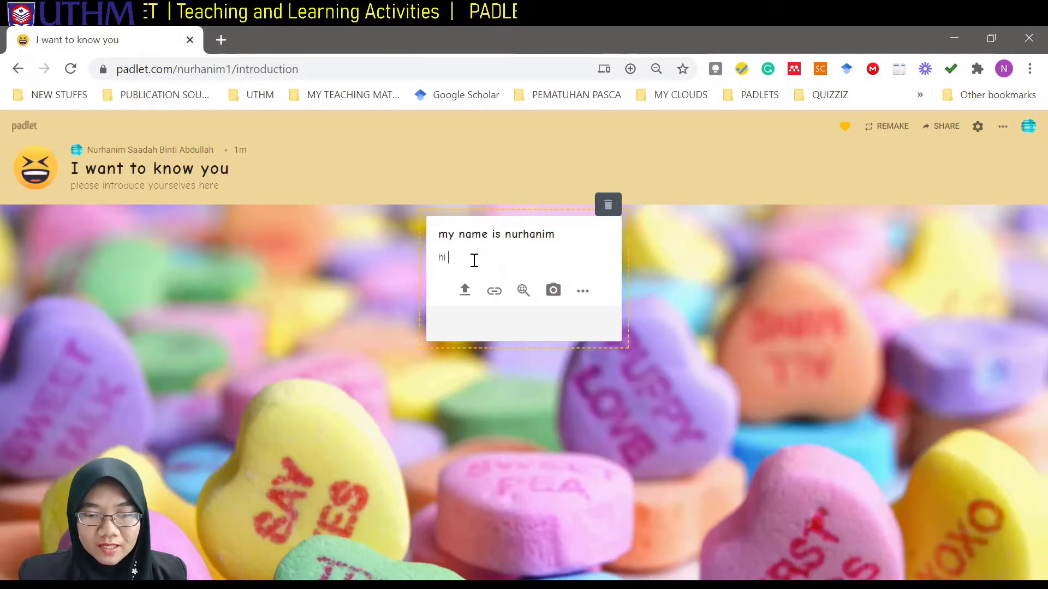
type("hi ")
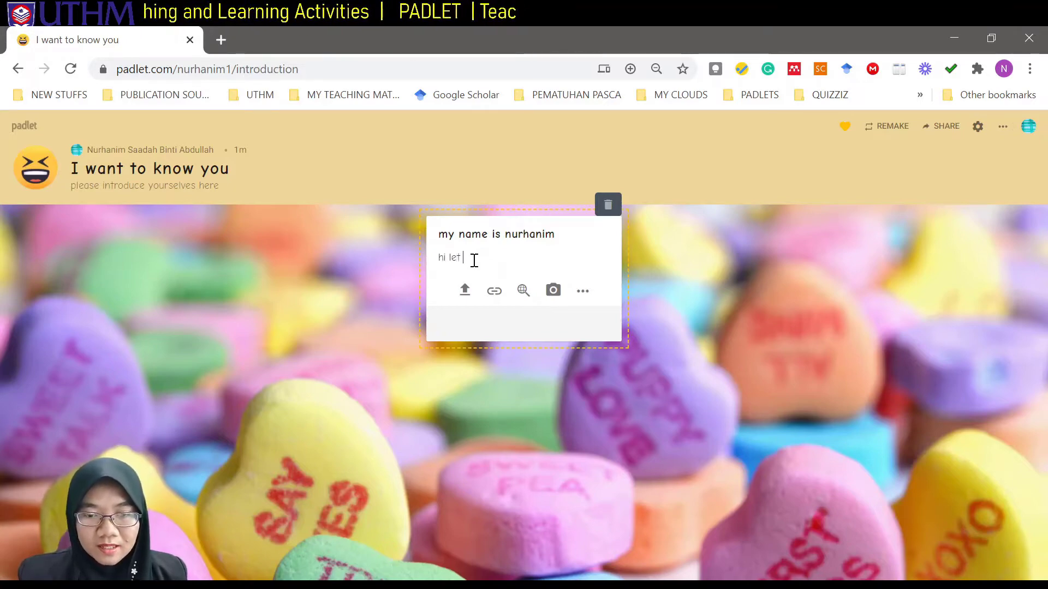
type("let us be frien")
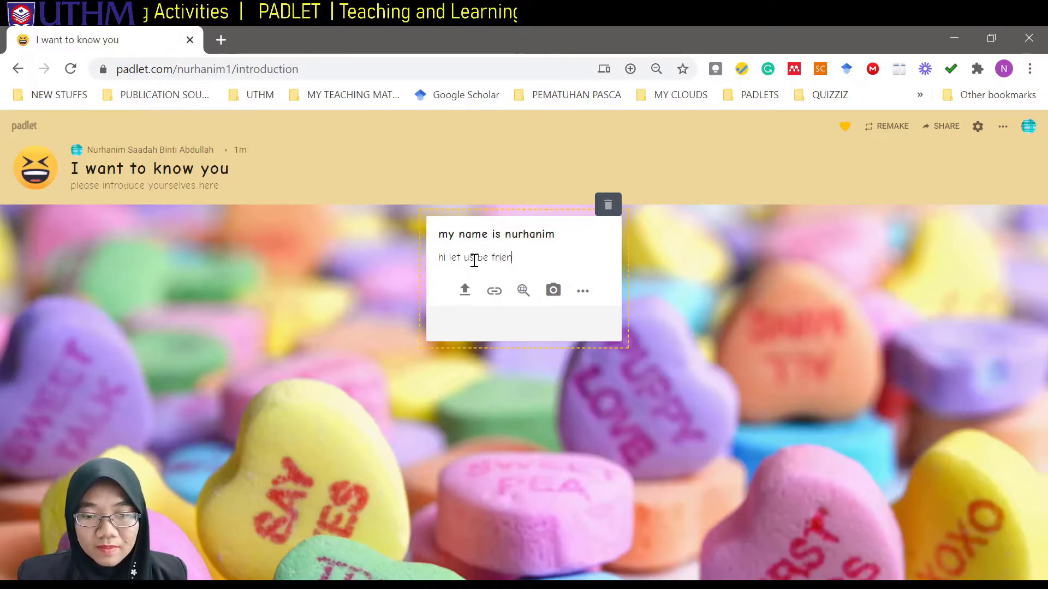
type("nd")
key("BackSpace")
key("BackSpace")
type("ds")
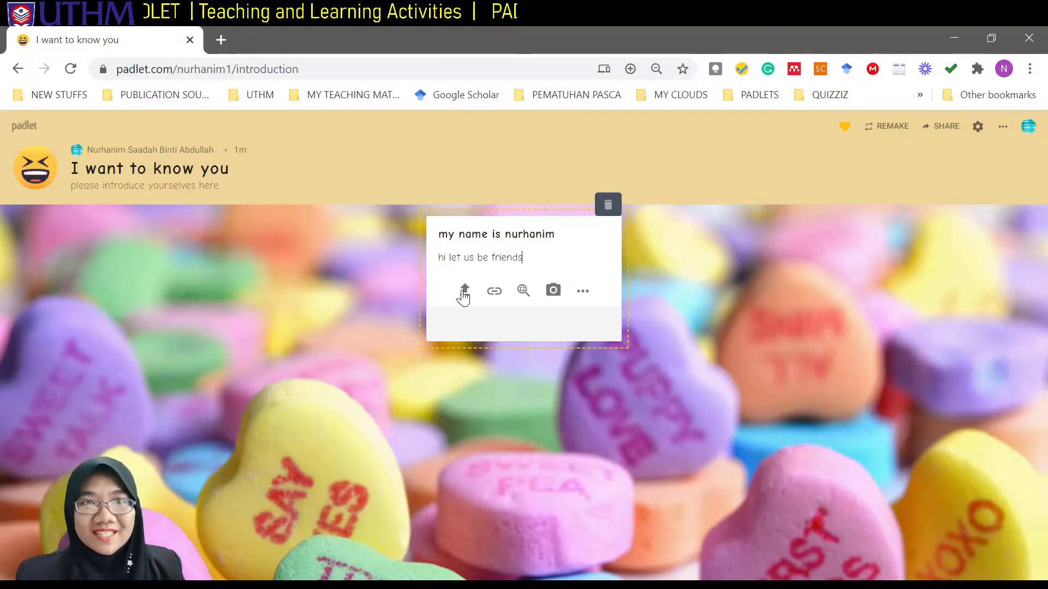
left_click(554, 292)
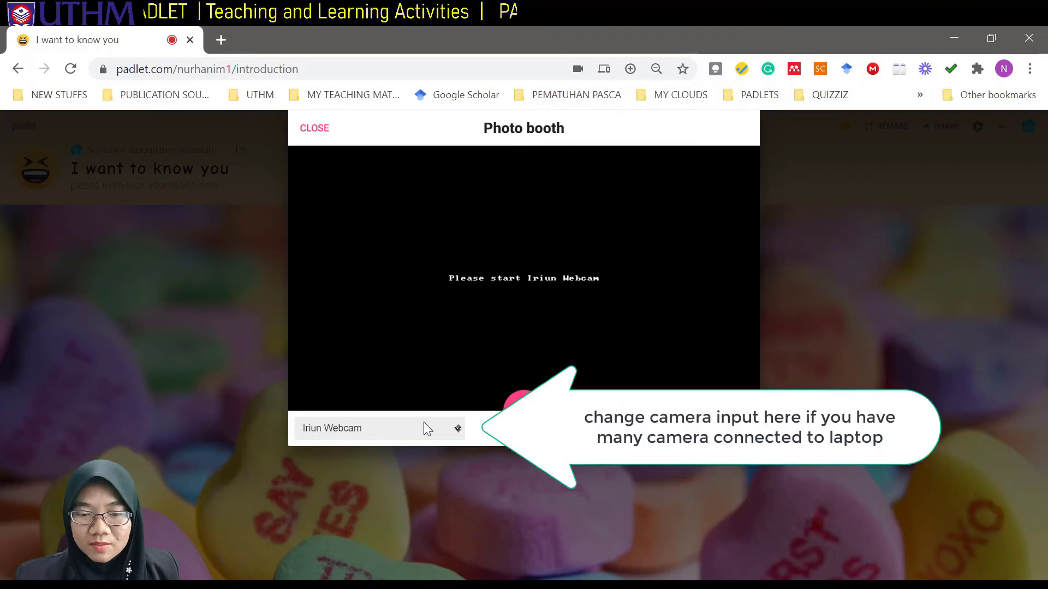
Snap a photo with the integrated webcam, attach it, and publish the introduction post.
key("Down")
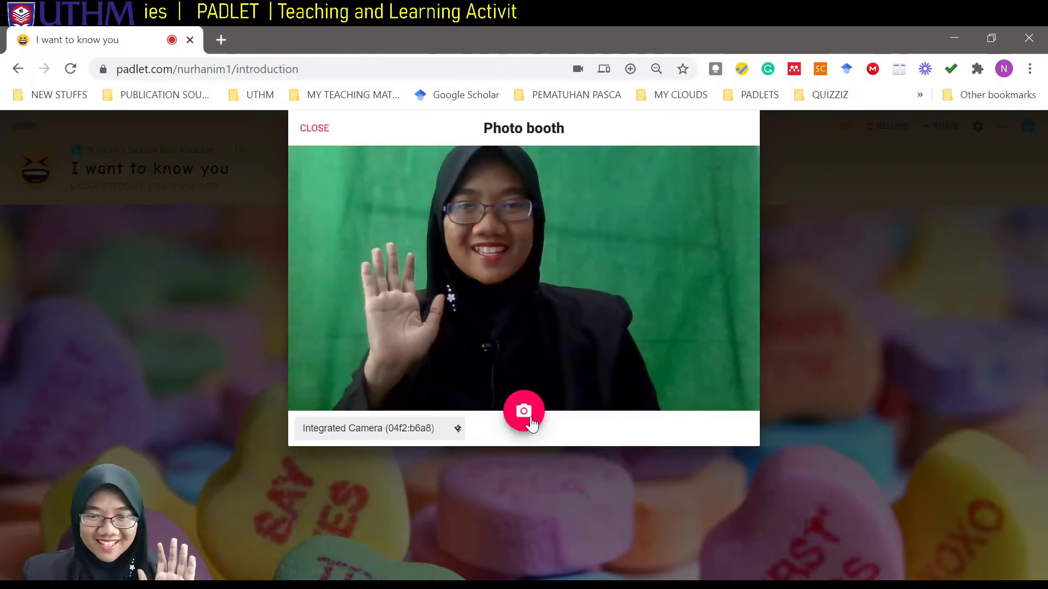
left_click(531, 422)
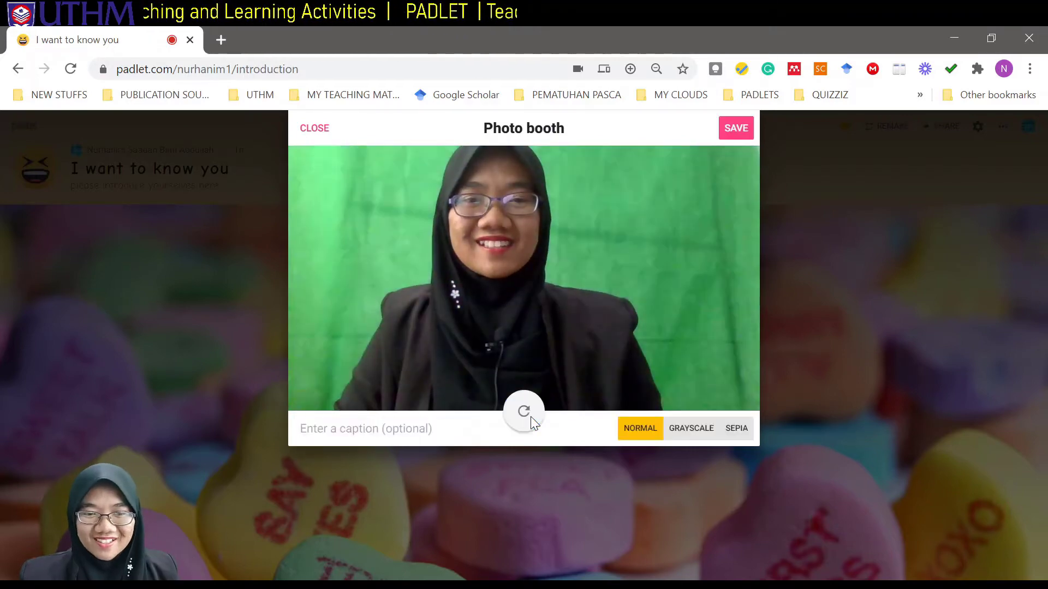
left_click(736, 130)
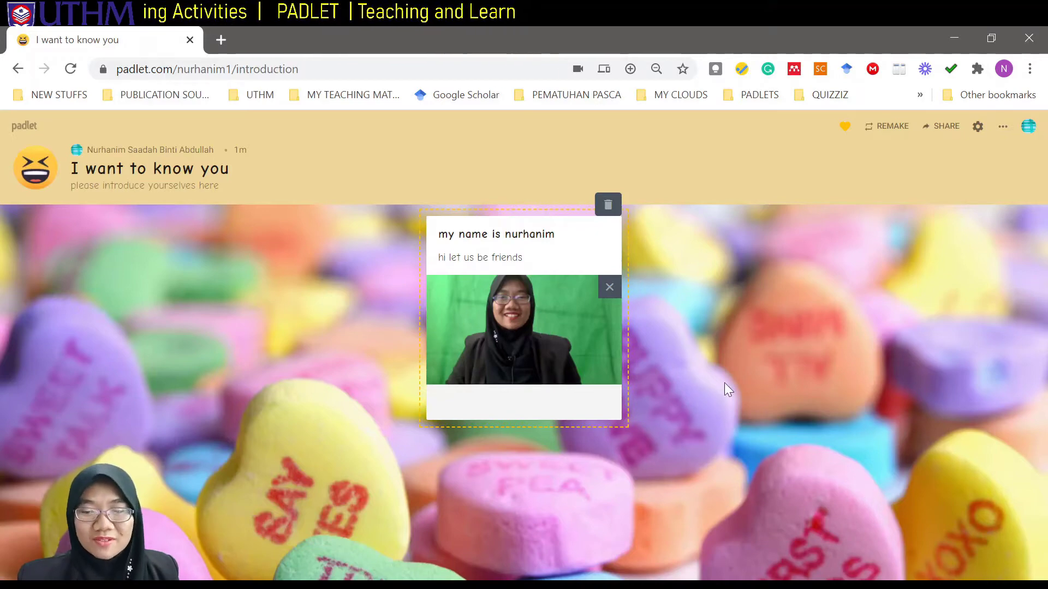
left_click(708, 421)
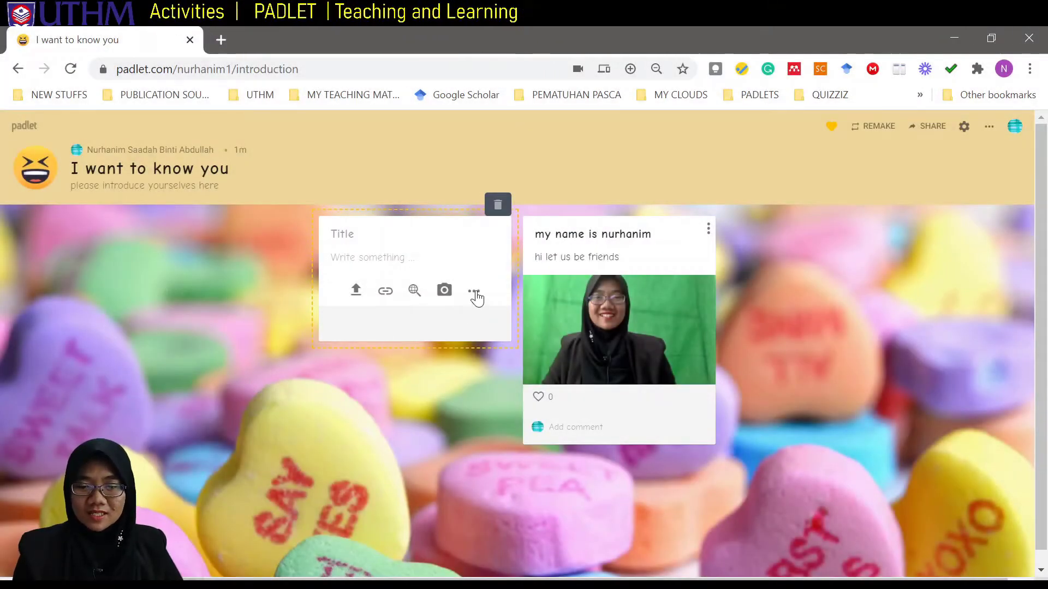
Record a 12-second Voice clip and save it to the new post.
left_click(474, 292)
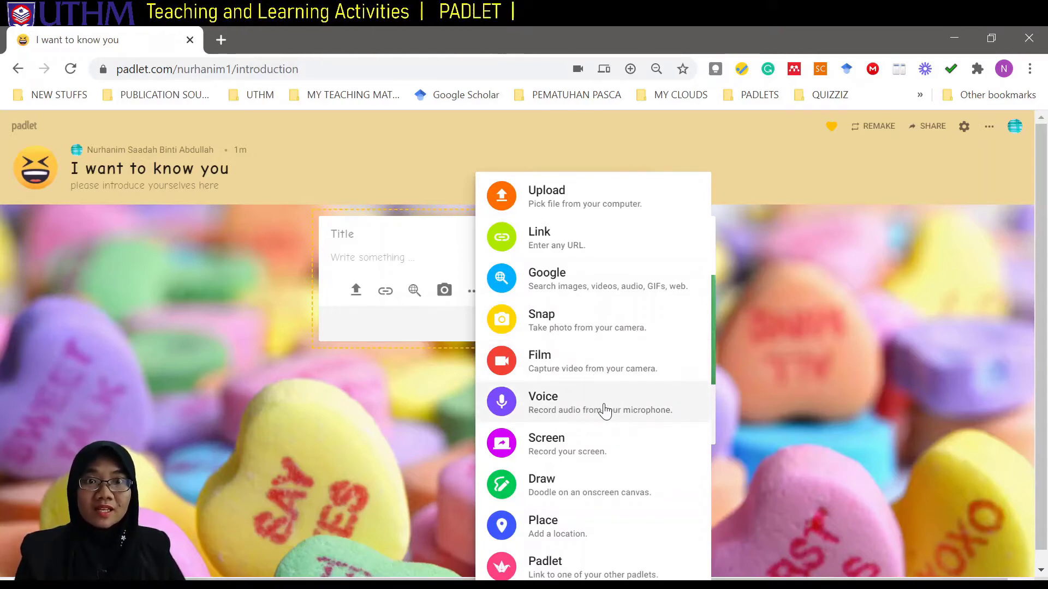
left_click(604, 410)
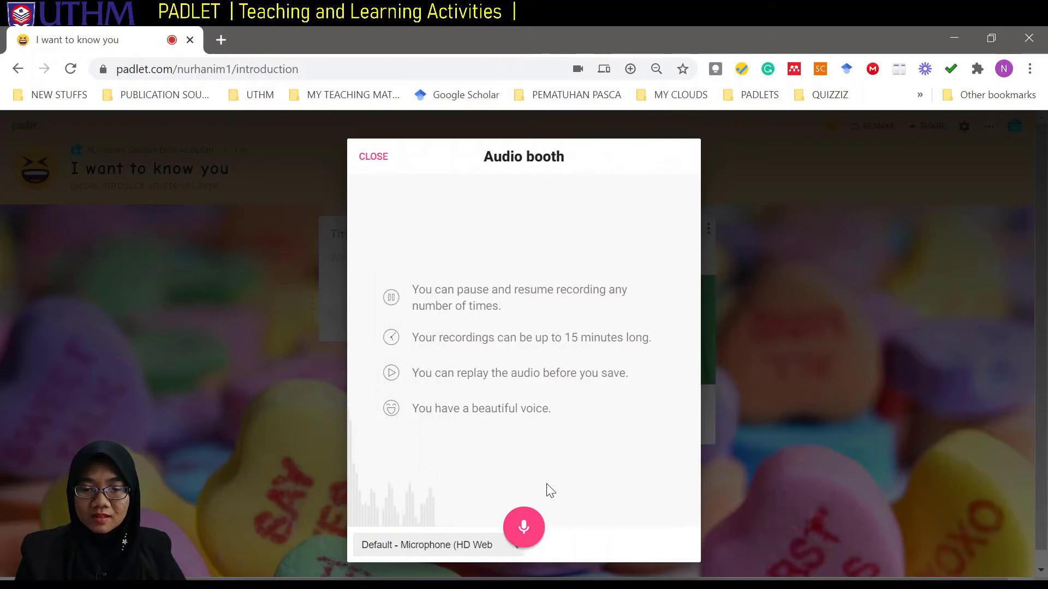
left_click(523, 534)
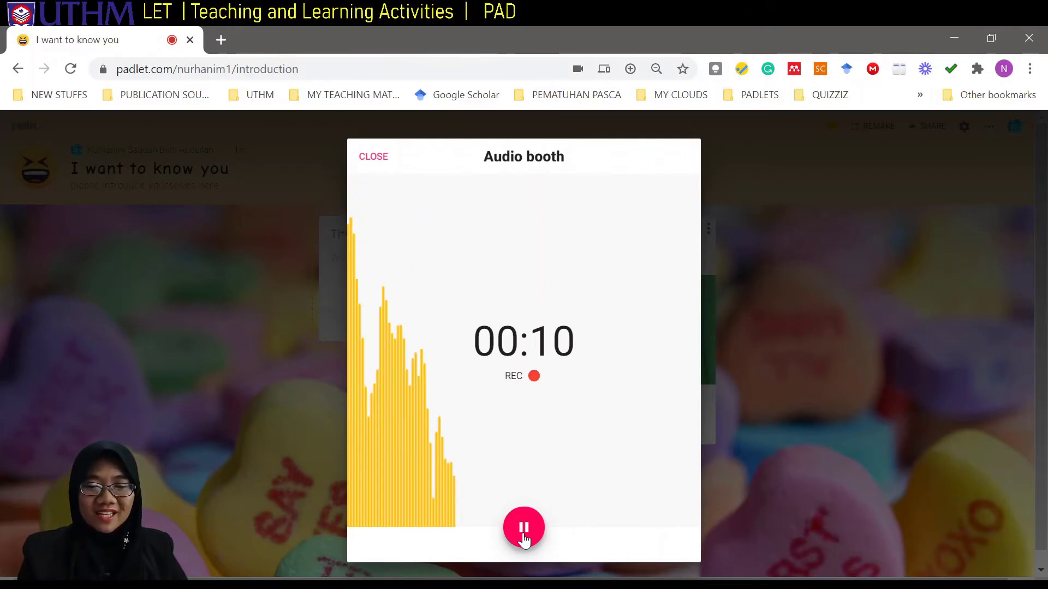
left_click(523, 535)
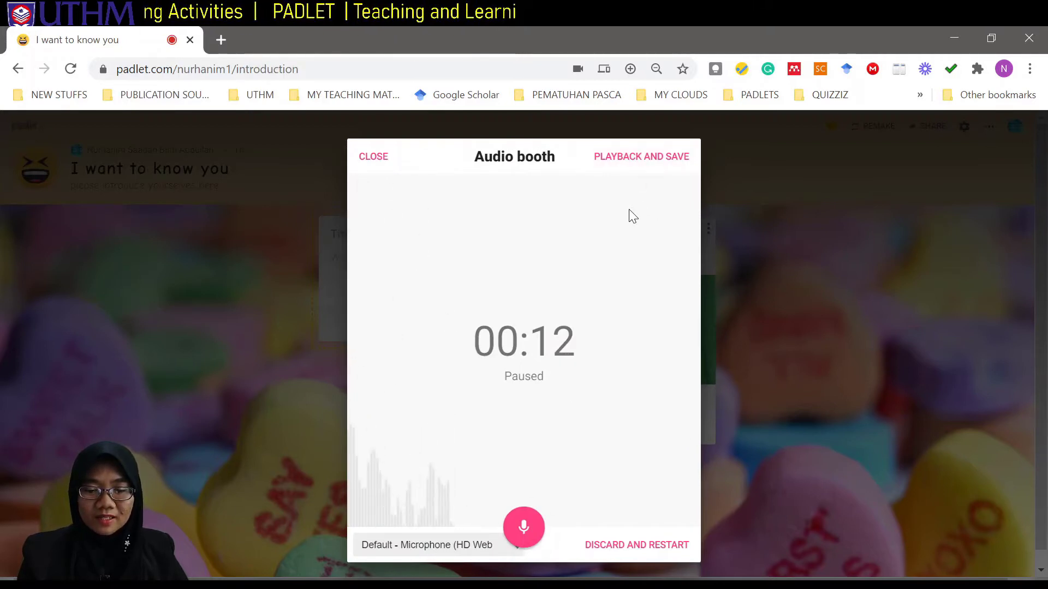
left_click(630, 161)
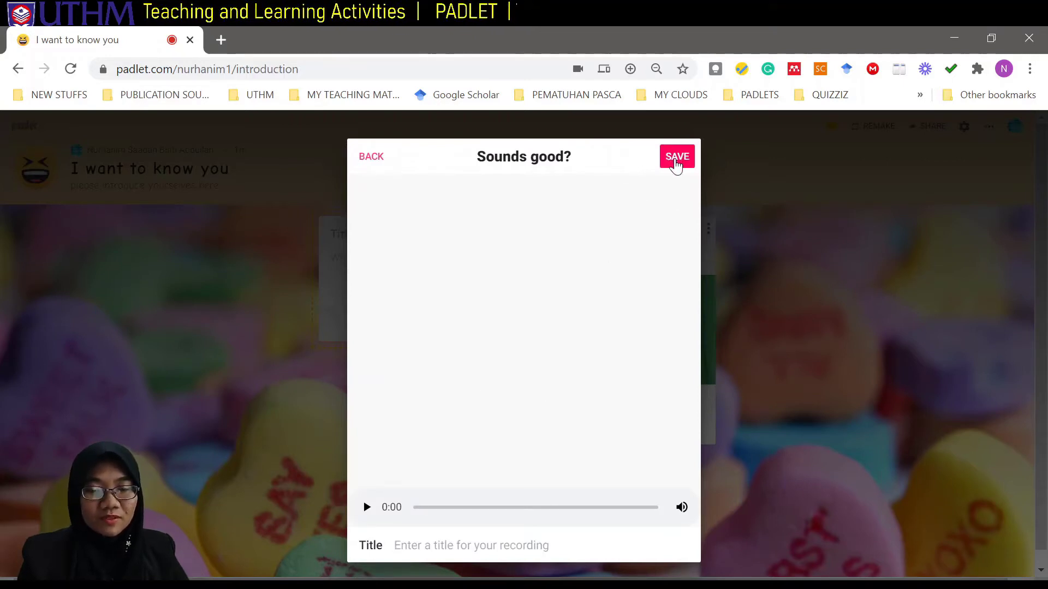
left_click(676, 160)
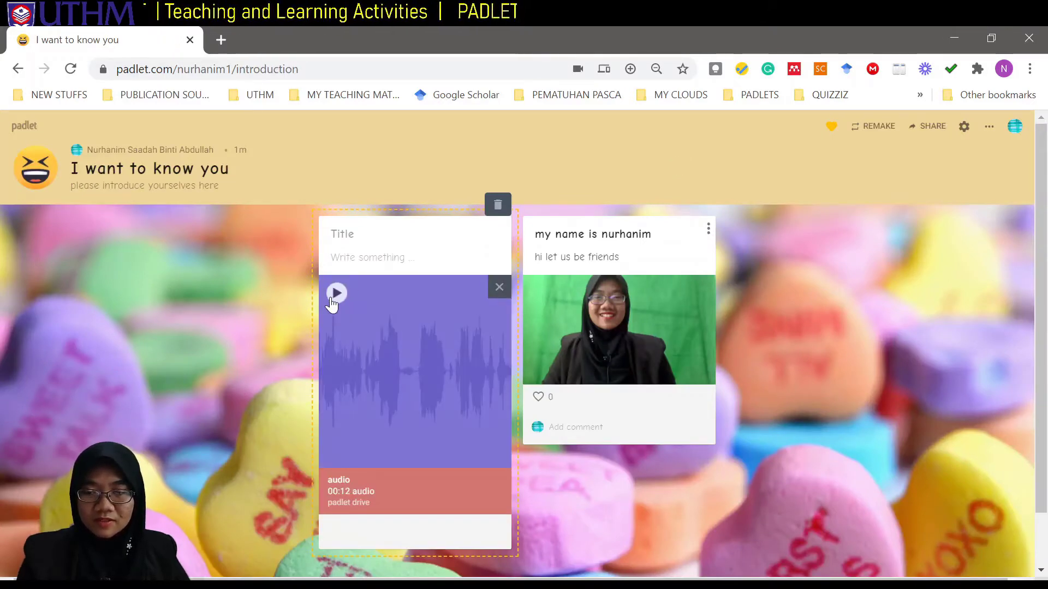
Play back the 12-second clip, then publish the audio post and start another.
left_click(333, 298)
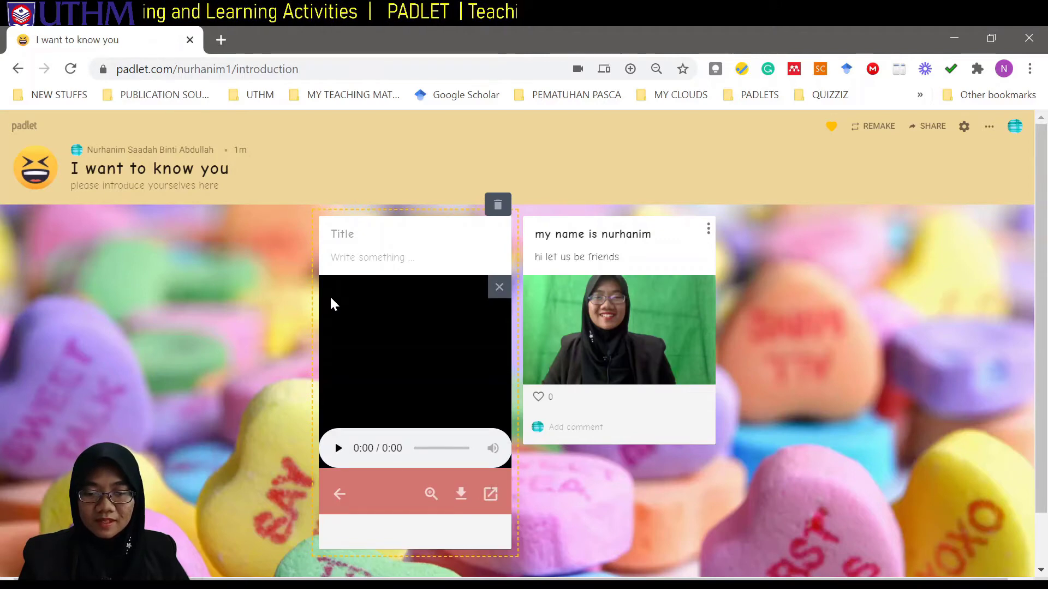
left_click(334, 456)
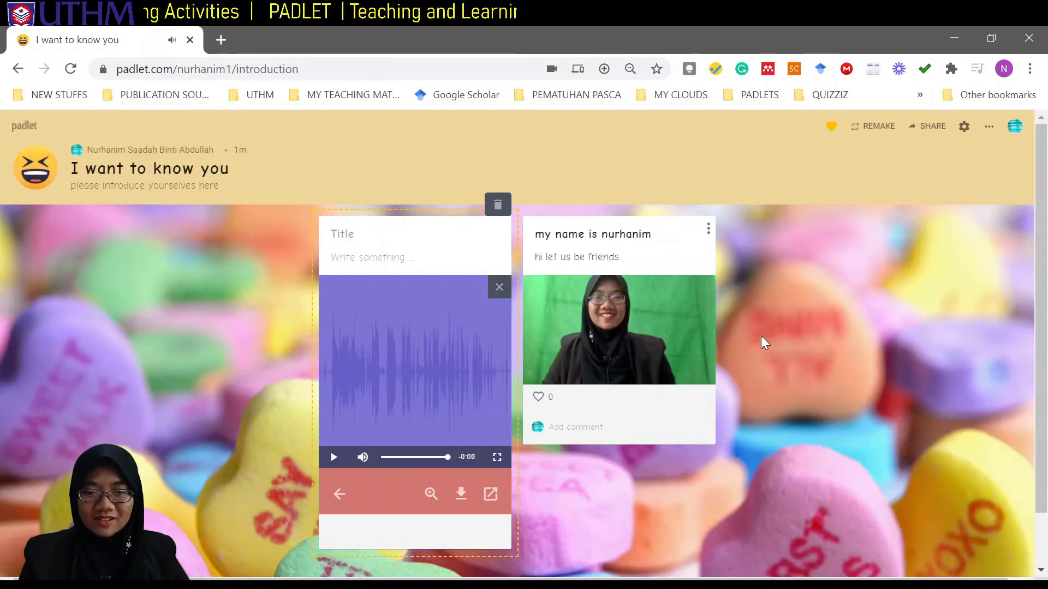
double_click(817, 344)
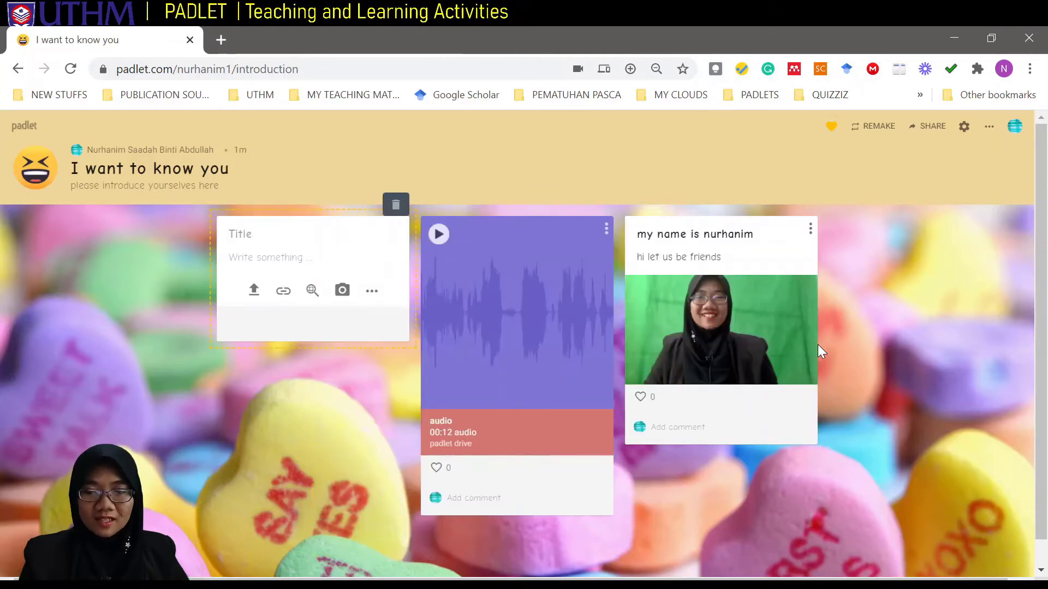
Open a Draw canvas on the post, switch to red, and handwrite 'My'.
left_click(371, 291)
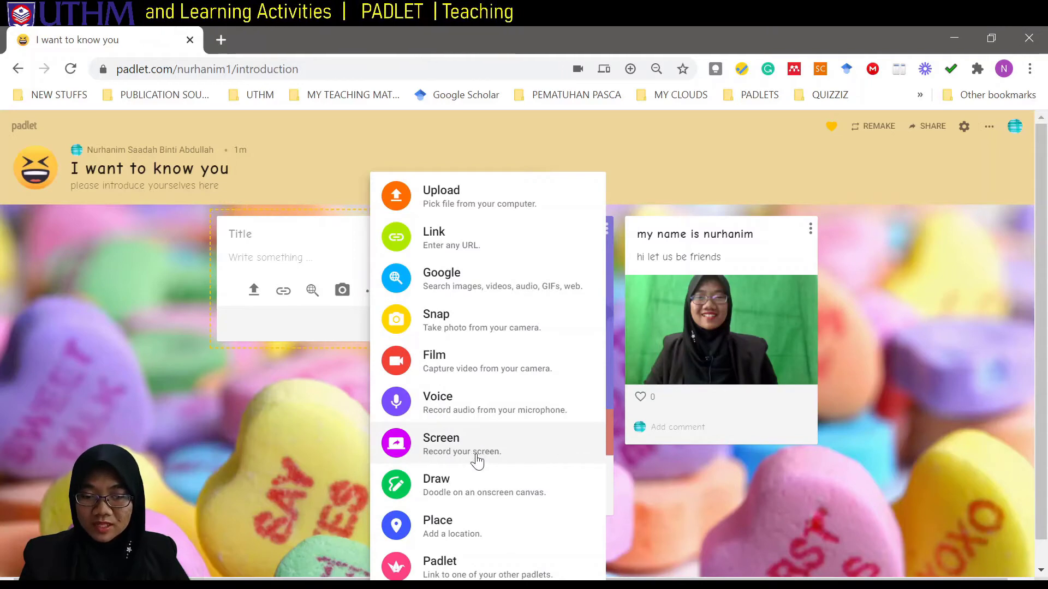
left_click(456, 492)
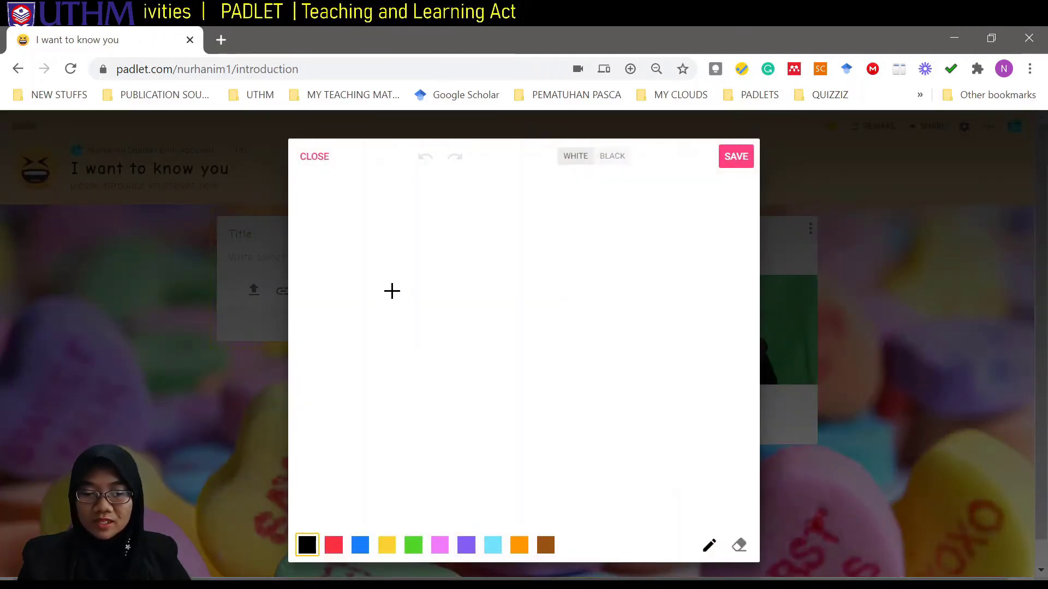
left_click(333, 545)
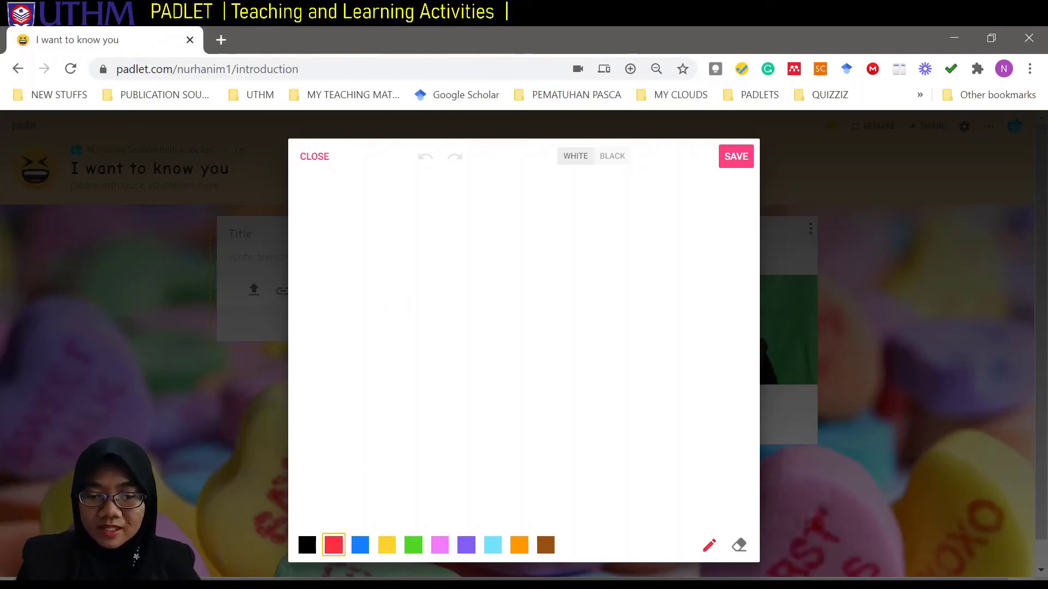
mouse_move(355, 250)
left_mouse_down()
mouse_move(358, 292)
mouse_move(377, 278)
mouse_move(410, 287)
left_mouse_up()
left_click_drag(421, 262, 401, 318)
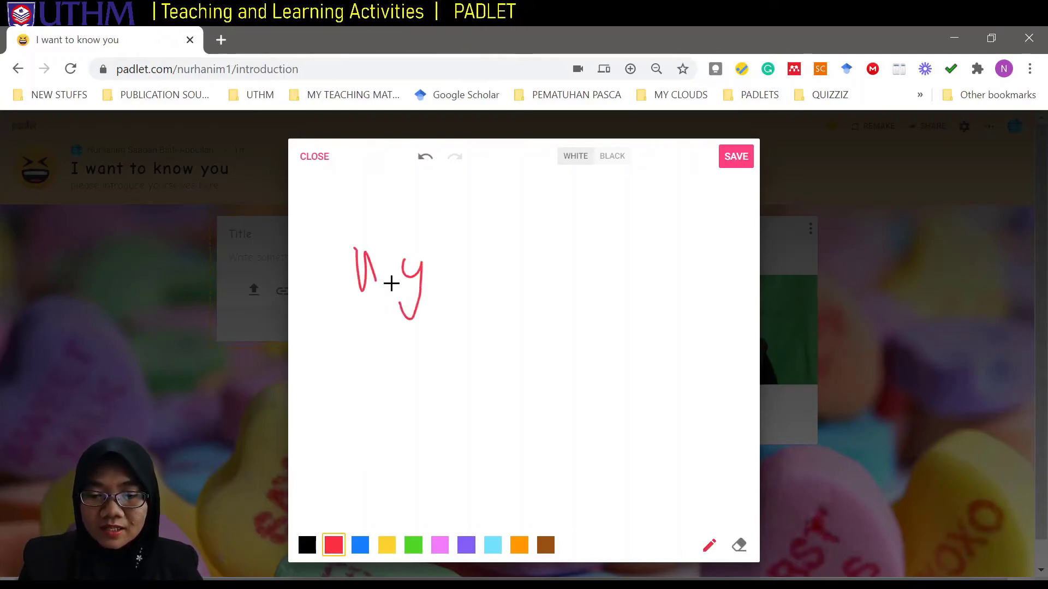
left_click_drag(368, 245, 397, 279)
mouse_move(461, 256)
left_mouse_down()
mouse_move(510, 288)
mouse_move(620, 294)
left_mouse_up()
Handwrite 'name is', the name and a heart, then save and publish the drawing.
left_click(604, 257)
left_click(630, 272)
mouse_move(422, 350)
left_mouse_down()
mouse_move(436, 353)
mouse_move(441, 381)
left_mouse_up()
left_click_drag(451, 354, 478, 383)
mouse_move(518, 339)
left_mouse_down()
mouse_move(535, 383)
mouse_move(643, 391)
left_mouse_up()
mouse_move(518, 425)
left_mouse_down()
mouse_move(494, 423)
mouse_move(560, 420)
mouse_move(521, 437)
left_mouse_up()
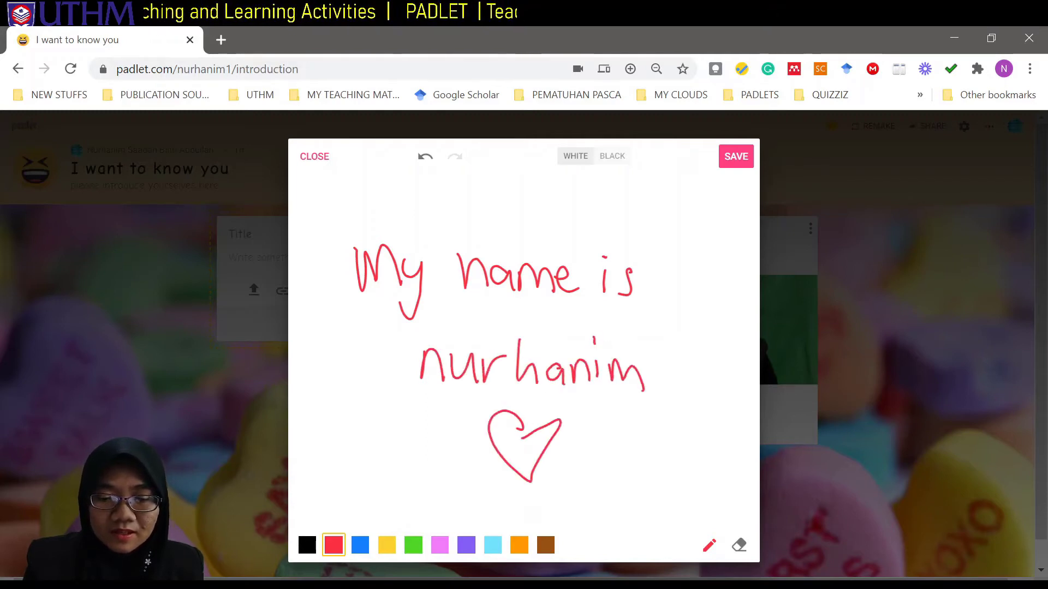
left_click(736, 156)
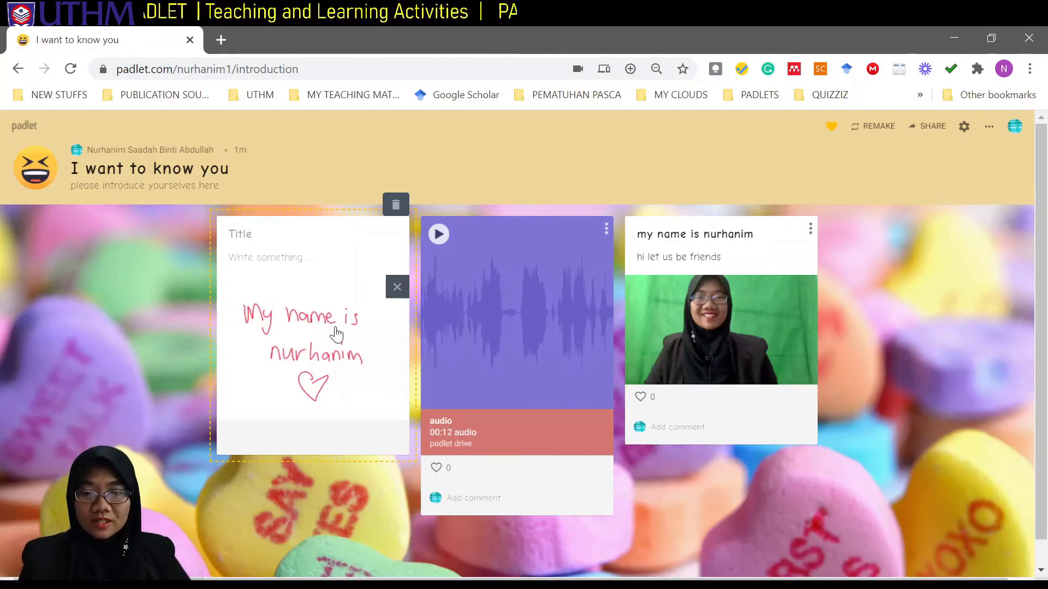
left_click(140, 333)
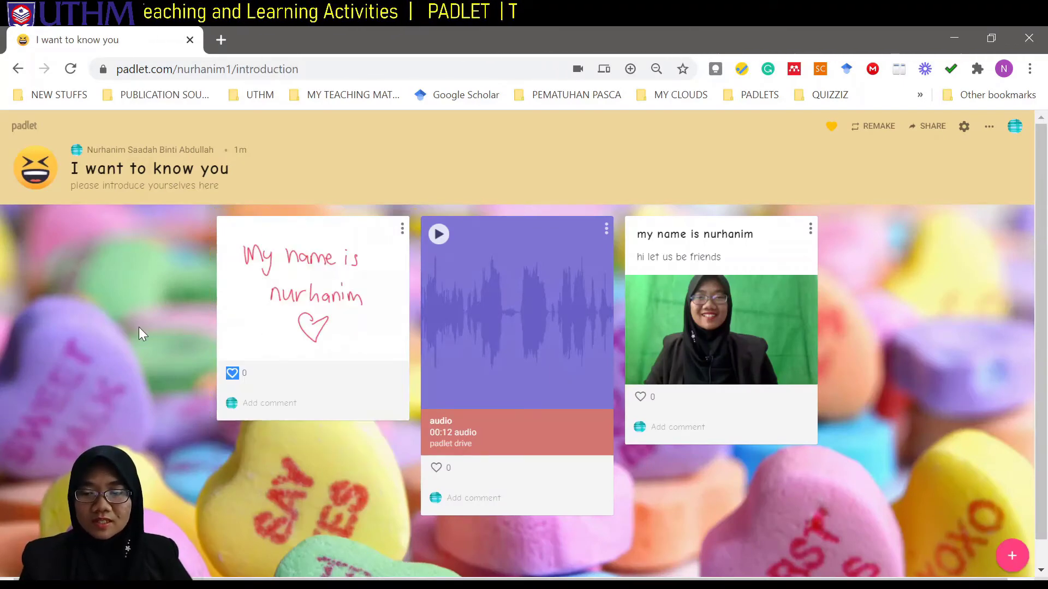
Add a blank post beside the three introductions and show its attachment types.
double_click(139, 326)
left_click(270, 293)
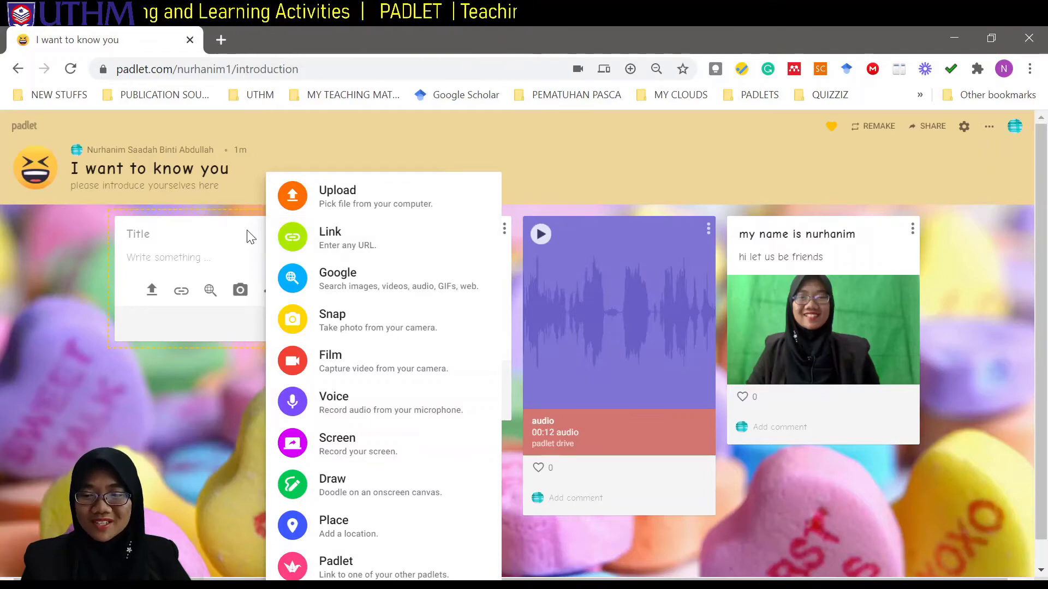
left_click(177, 424)
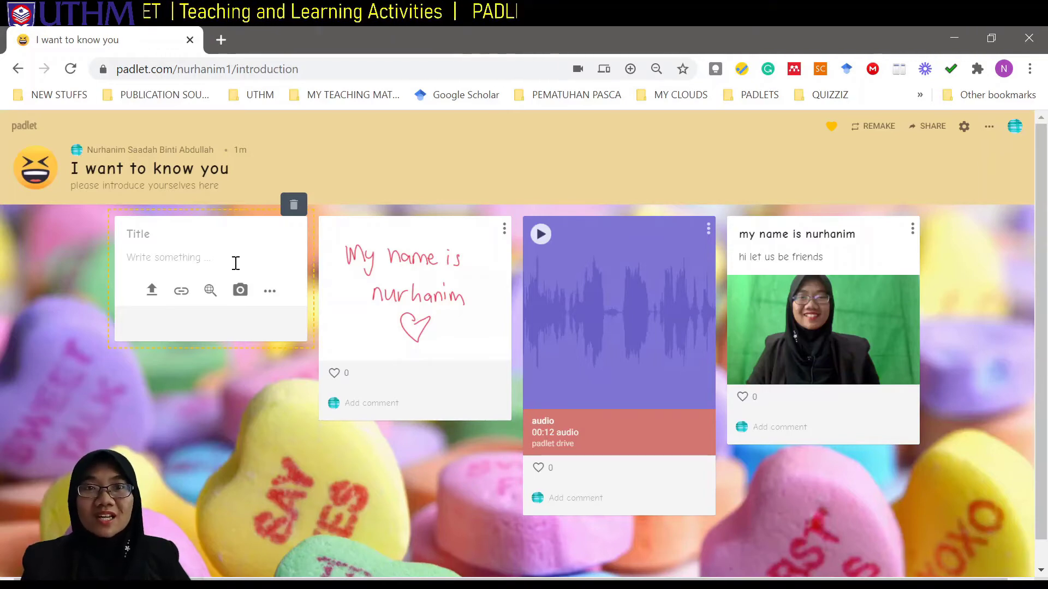
left_click(270, 291)
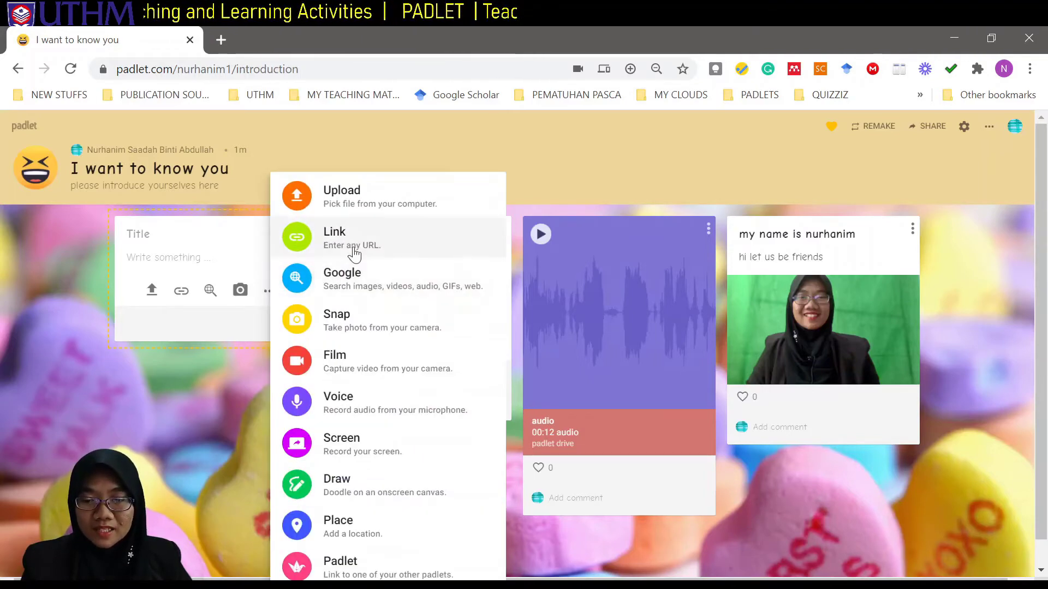
Search the web for hibiscus images and attach the red hibiscus photo to the post.
left_click(400, 293)
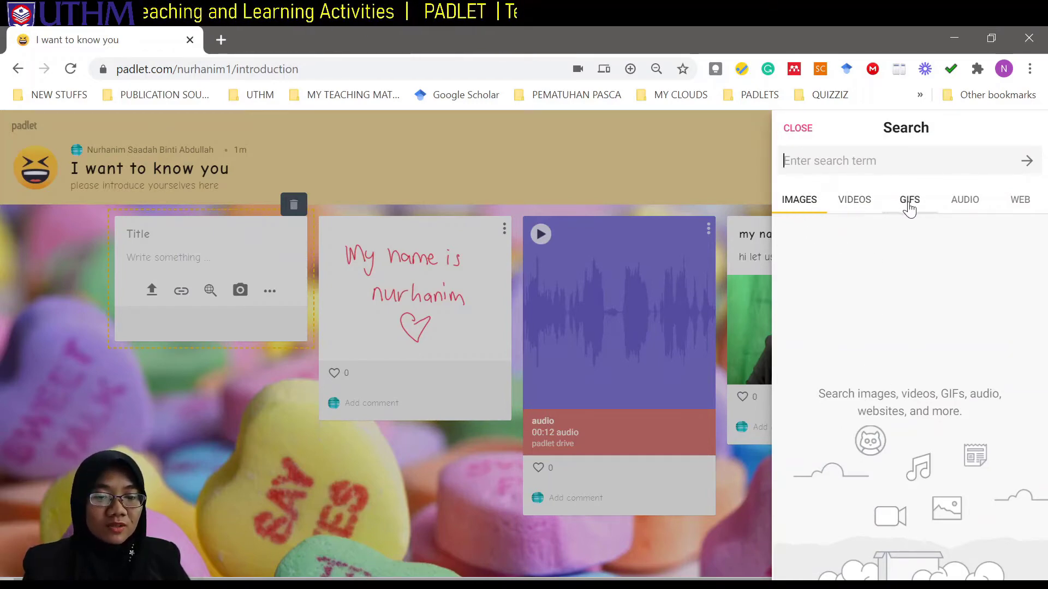
left_click(874, 162)
type("hibiscus")
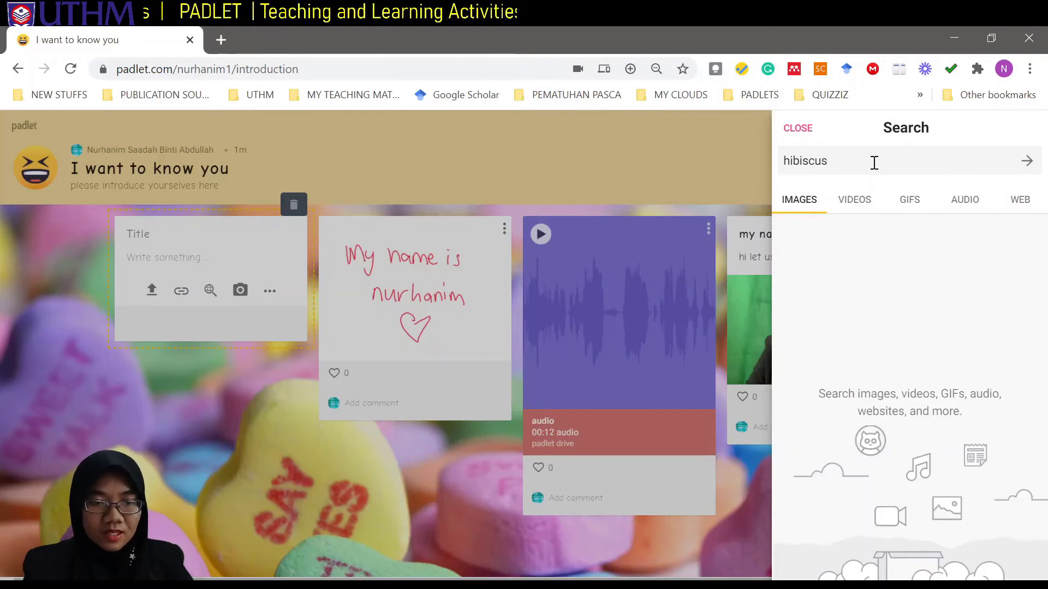
key("Return")
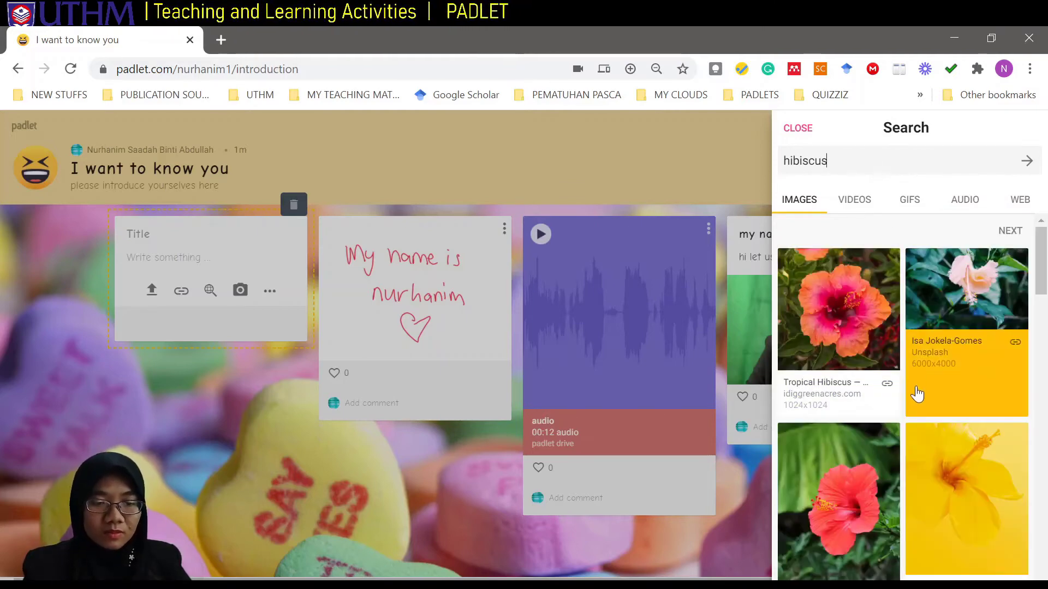
scroll(969, 494, "down", 2)
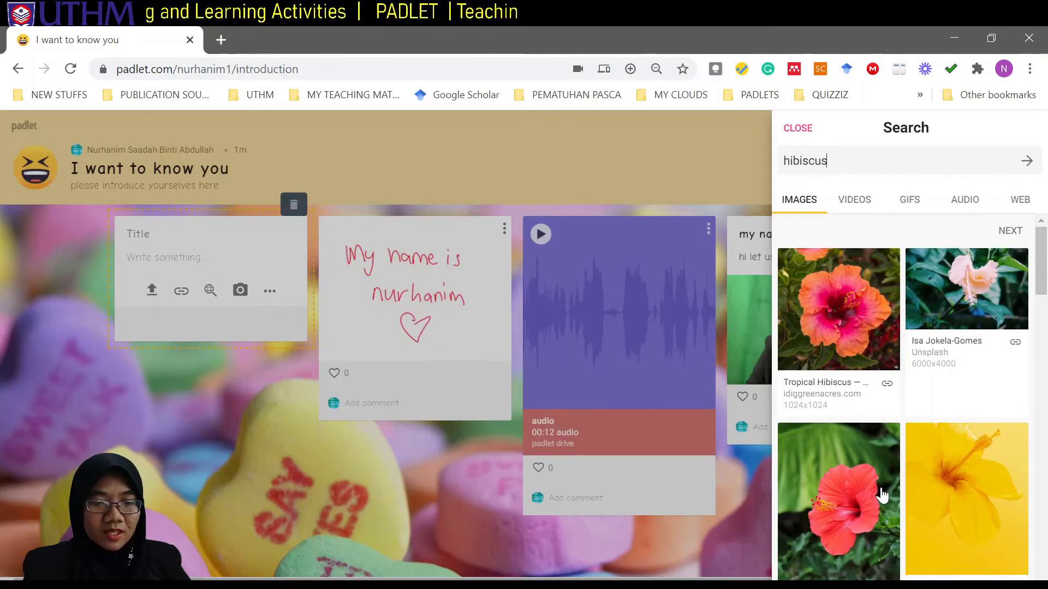
scroll(838, 513, "down", 1)
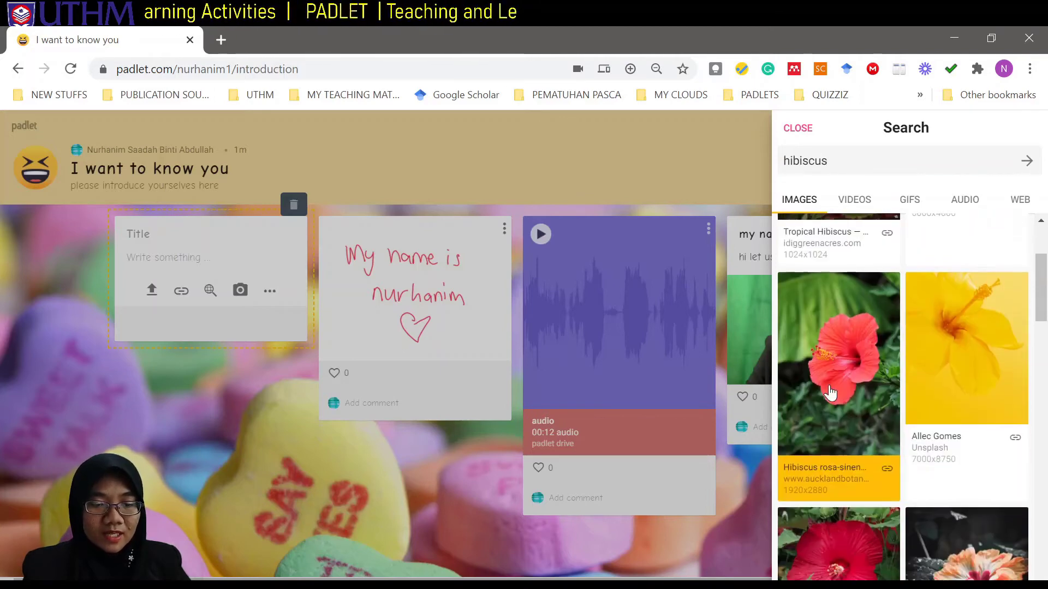
left_click(829, 392)
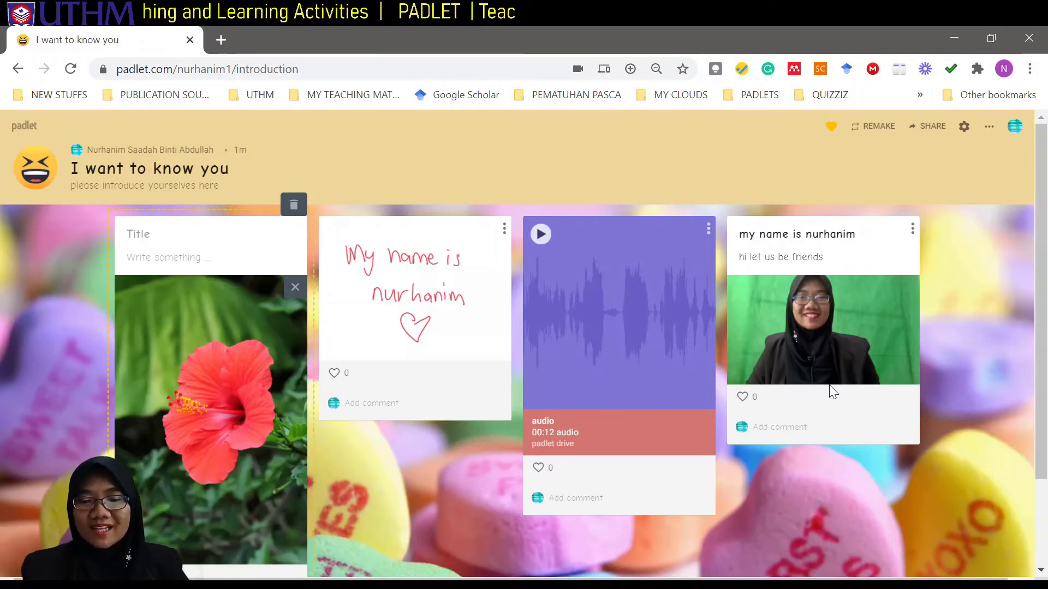
Start another new post on the board and begin editing its title.
scroll(281, 428, "down", 2)
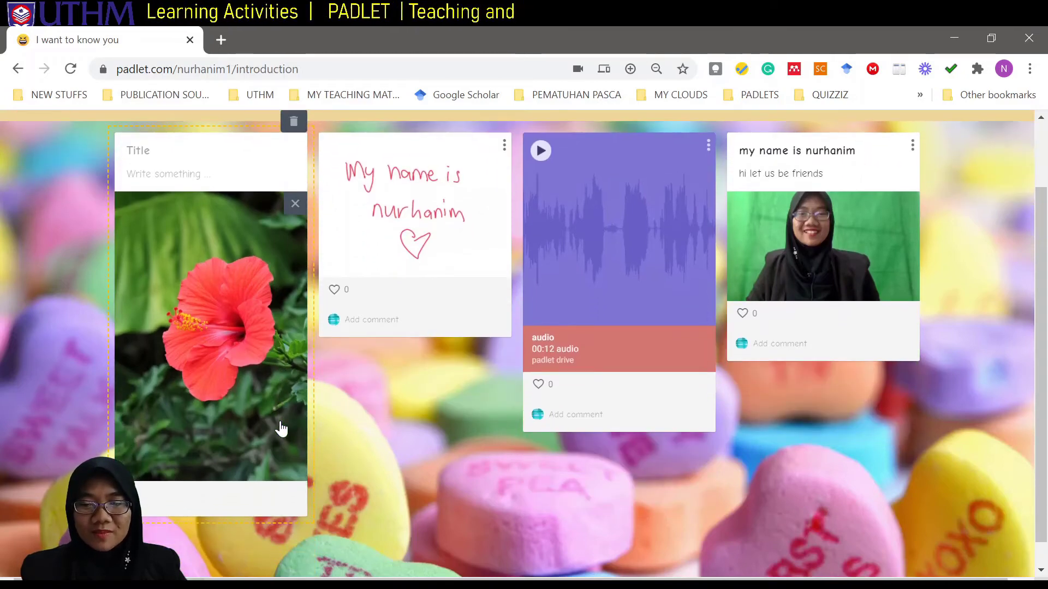
scroll(281, 429, "up", 2)
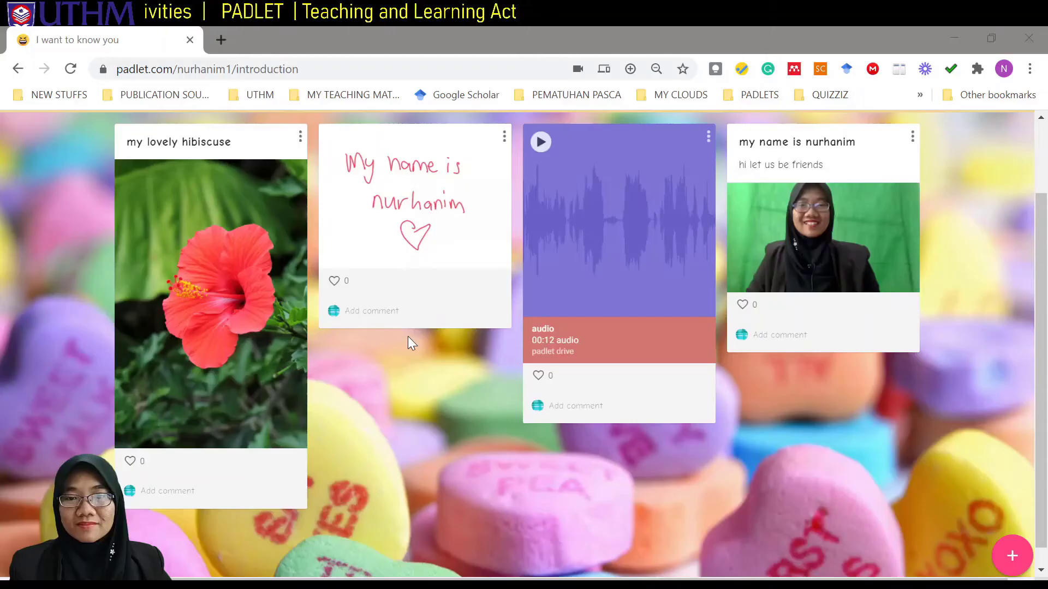
double_click(431, 360)
left_click(93, 149)
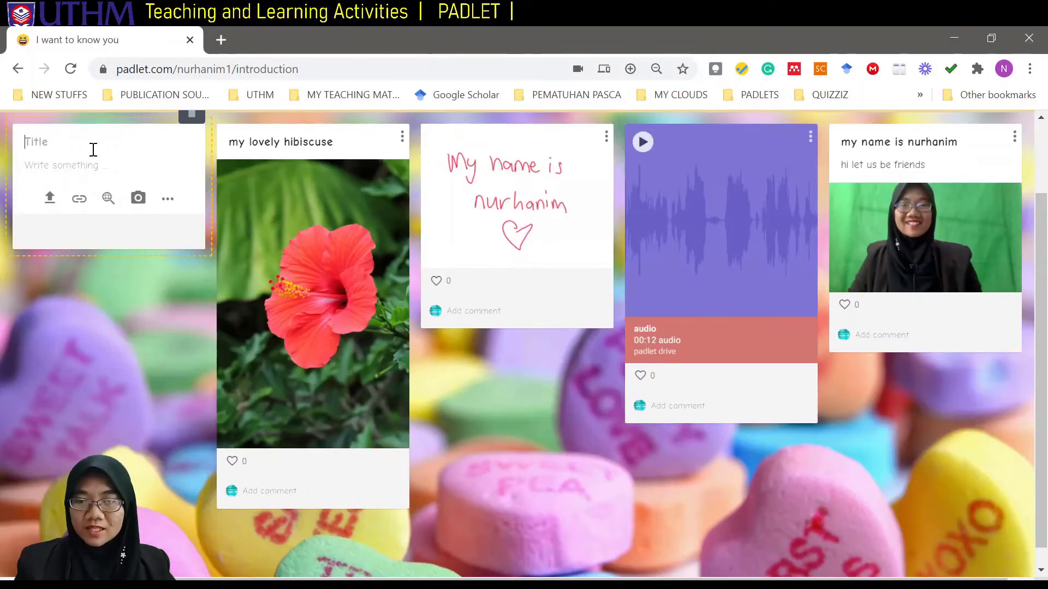
Attach the 'Insect Pests and Disease in Hibiscus' YouTube video from a web search and play it.
left_click(168, 200)
left_click(262, 279)
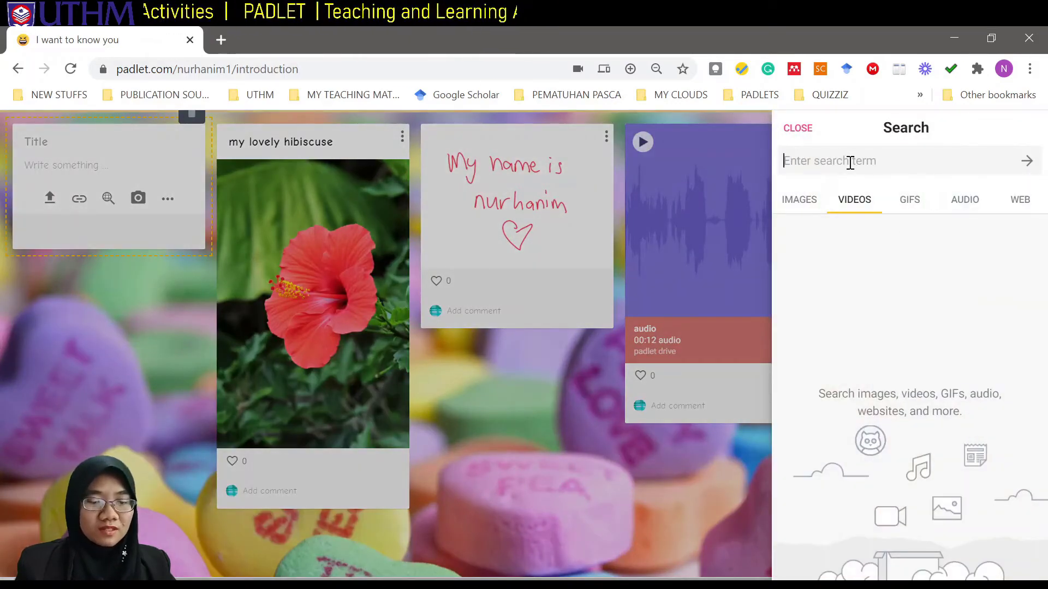
type("hibiscus")
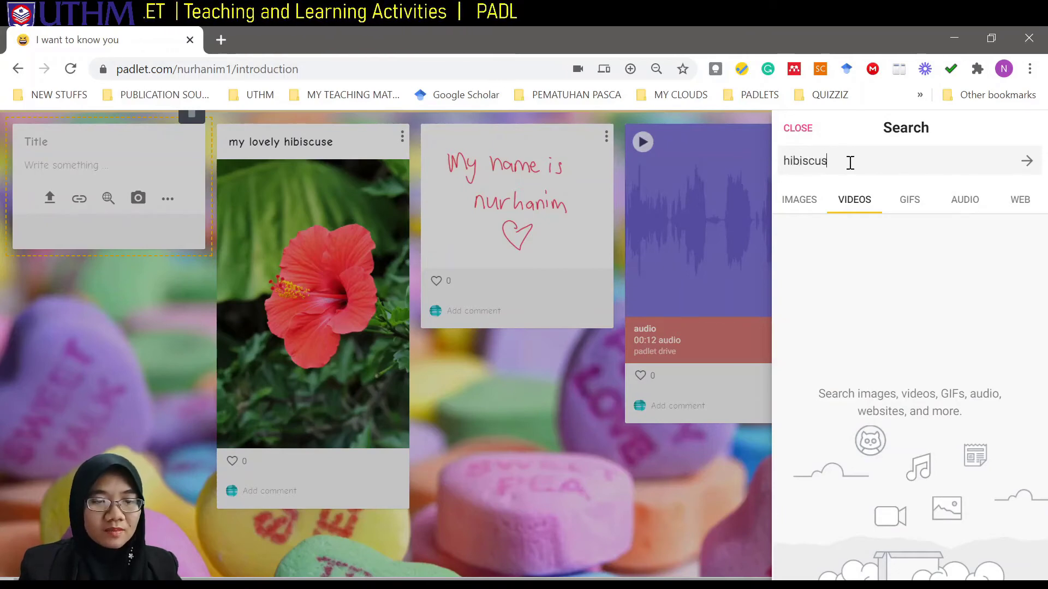
scroll(886, 303, "down", 1)
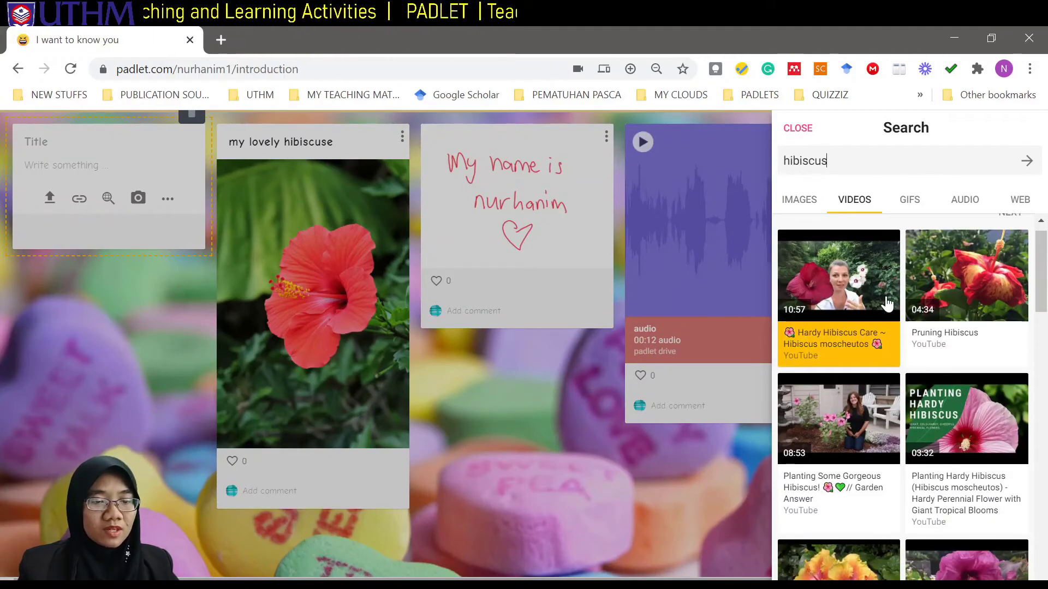
scroll(889, 382, "down", 1)
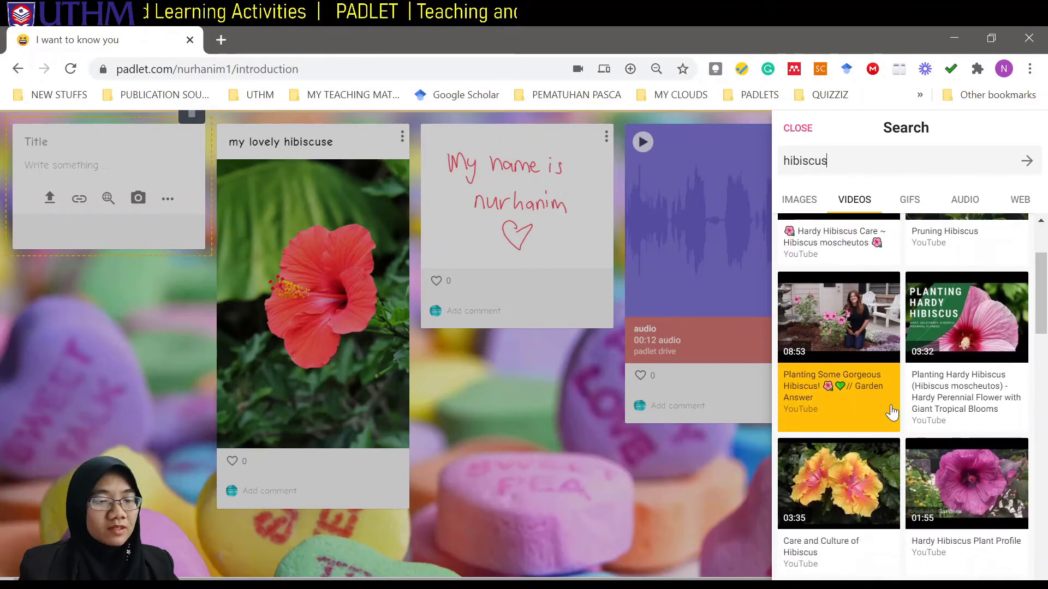
scroll(927, 410, "down", 3)
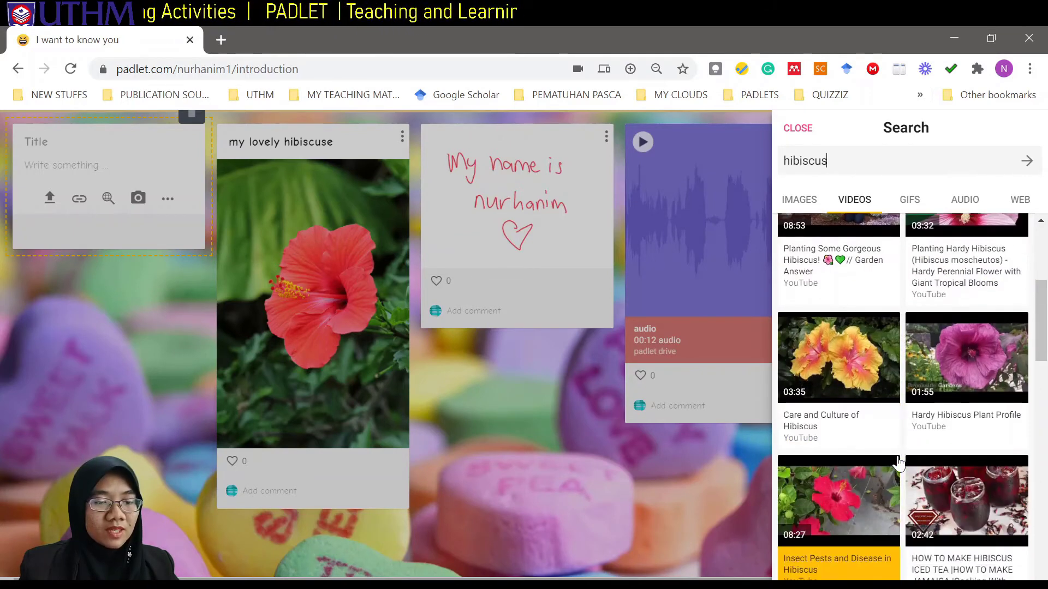
scroll(915, 480, "down", 1)
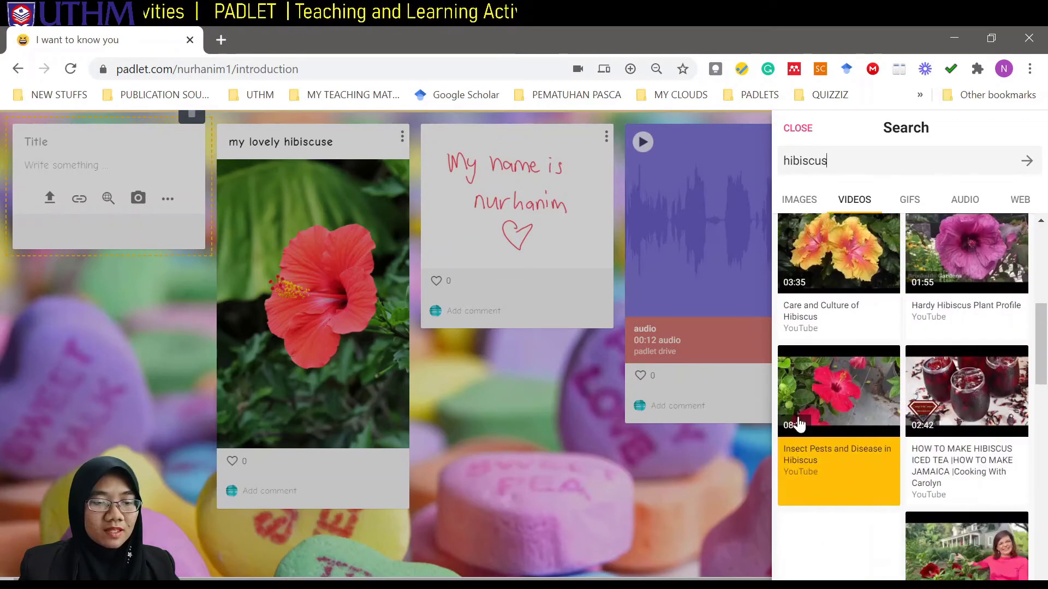
left_click(825, 390)
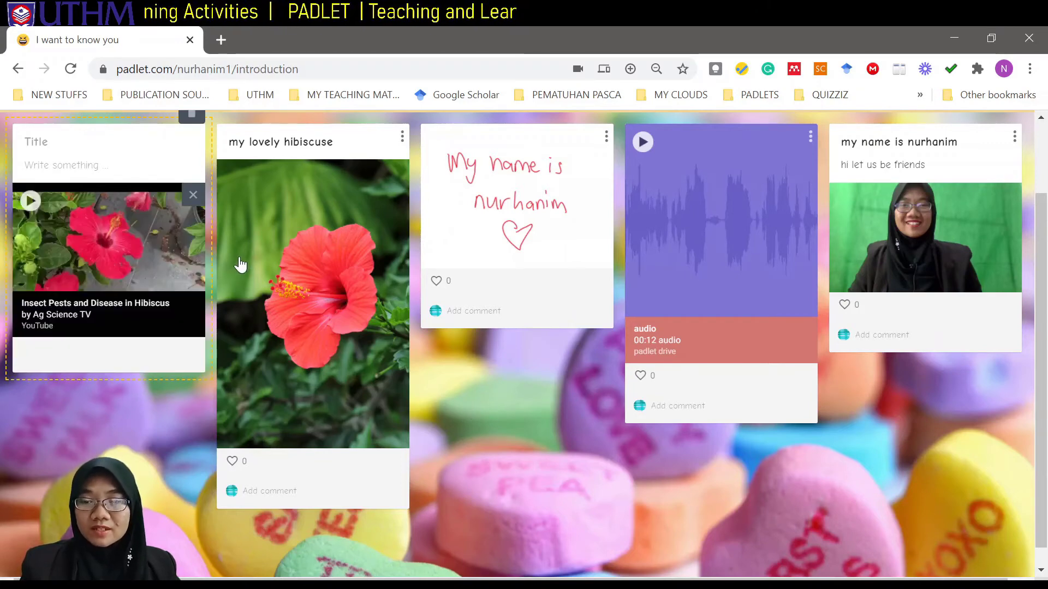
left_click(31, 202)
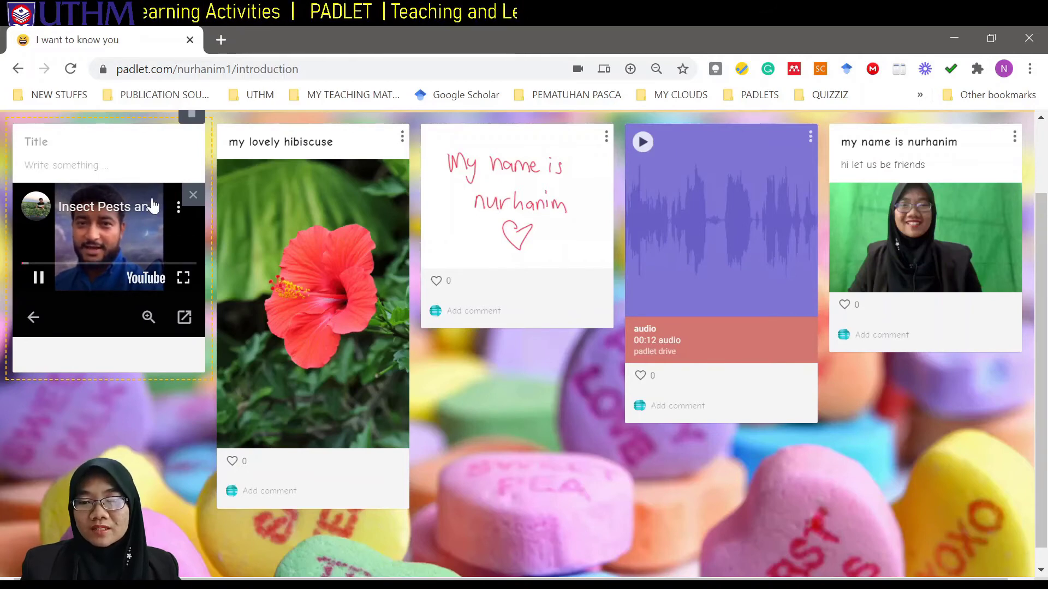
Delete the video post and start a fresh blank post on the wall.
scroll(158, 197, "up", 2)
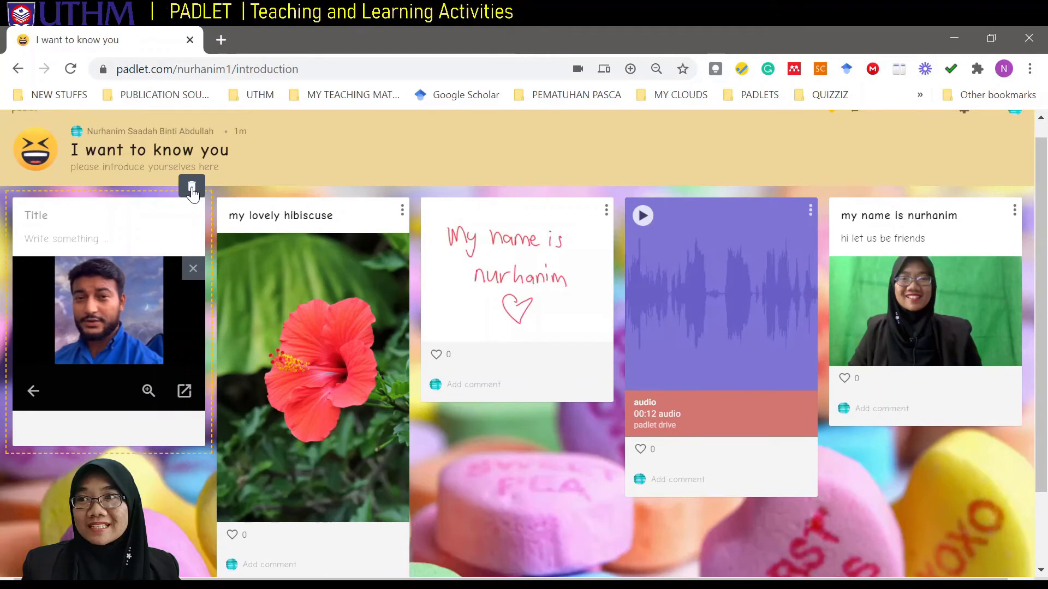
left_click(192, 188)
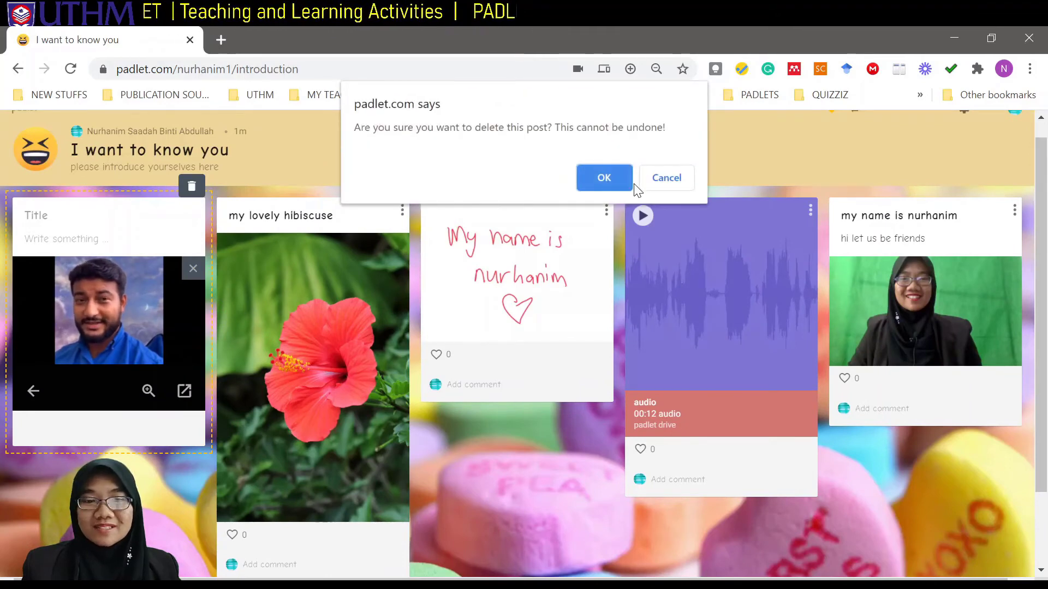
left_click(601, 176)
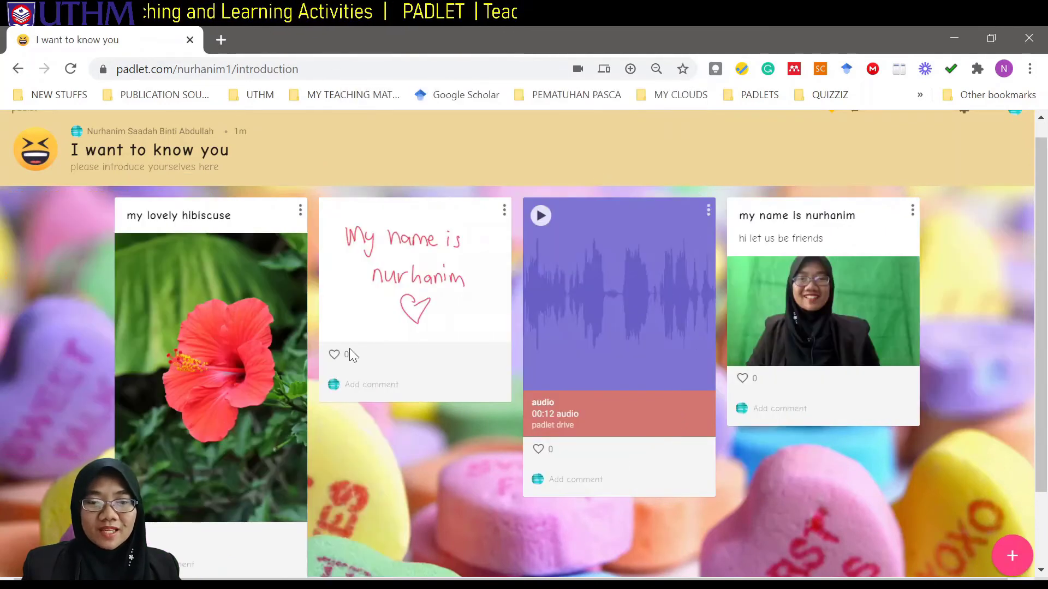
double_click(777, 490)
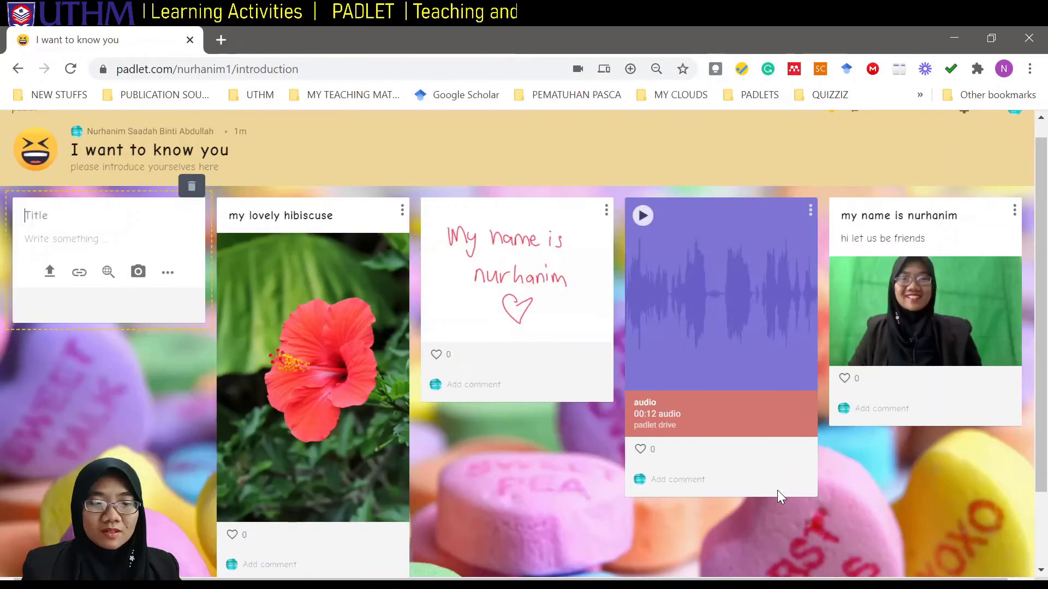
Search the web for 'hibiscus' and attach the pink hibiscus GIF to the draft post.
left_click(166, 273)
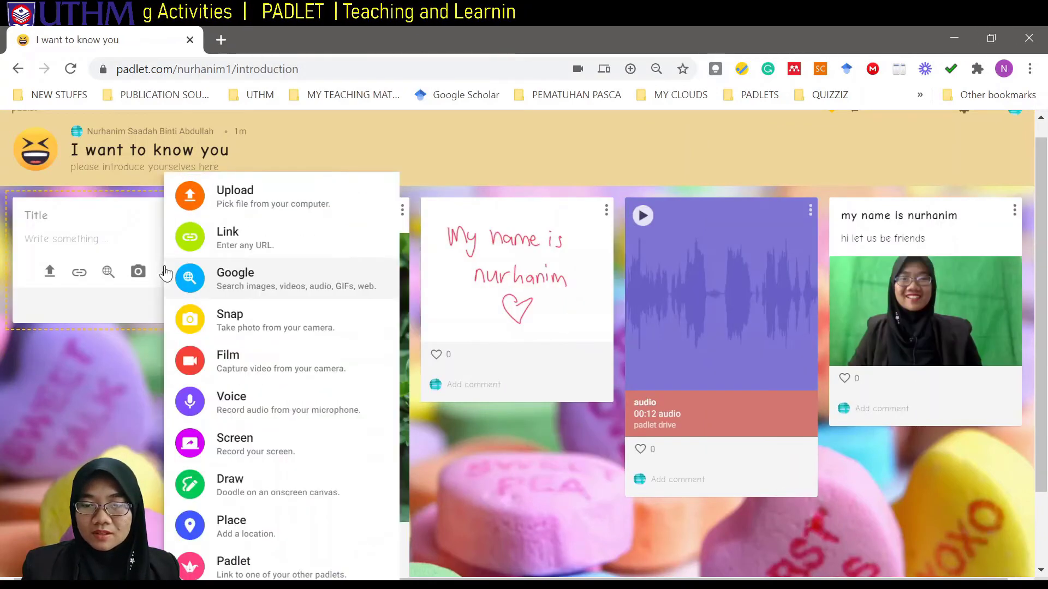
left_click(275, 284)
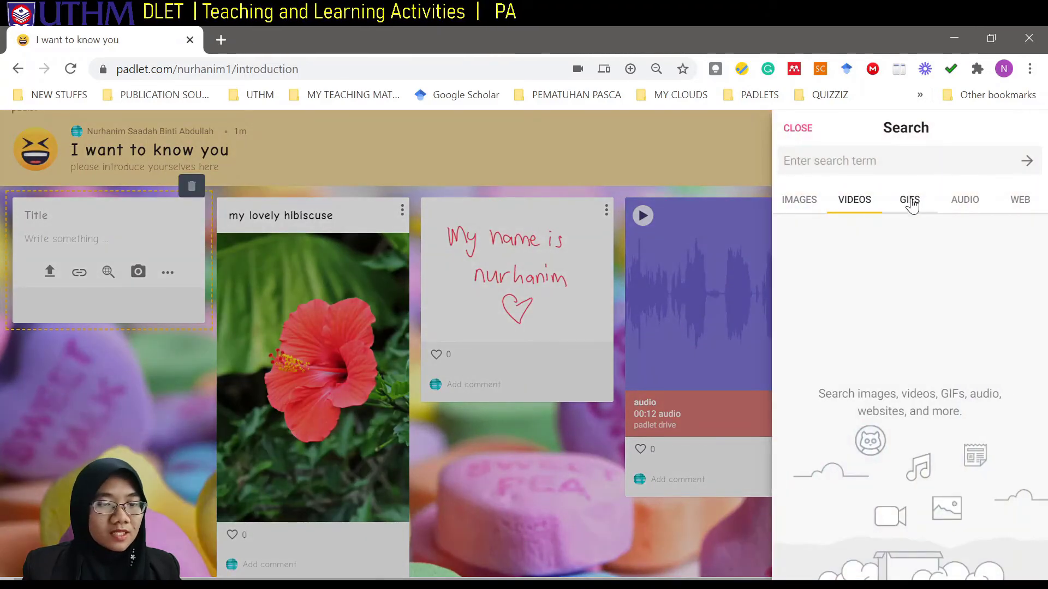
left_click(830, 164)
type("hibiscus")
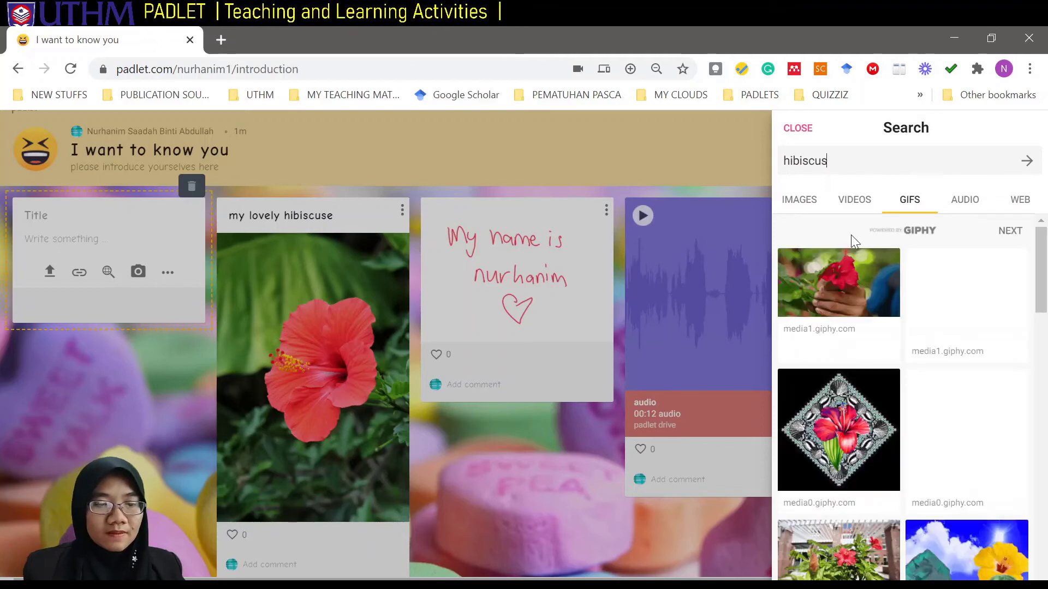
scroll(922, 306, "down", 1)
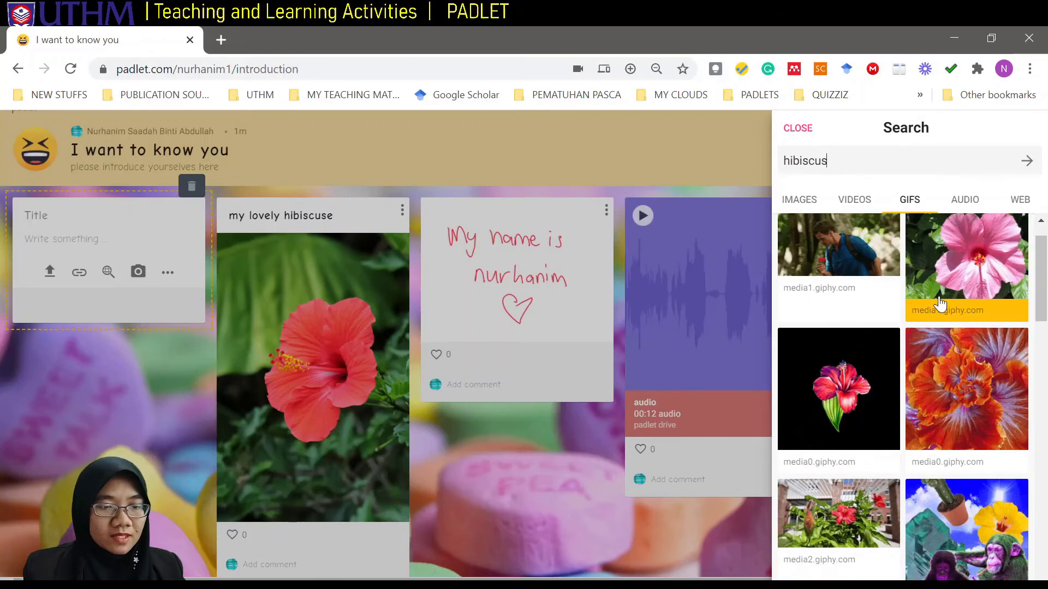
left_click(965, 269)
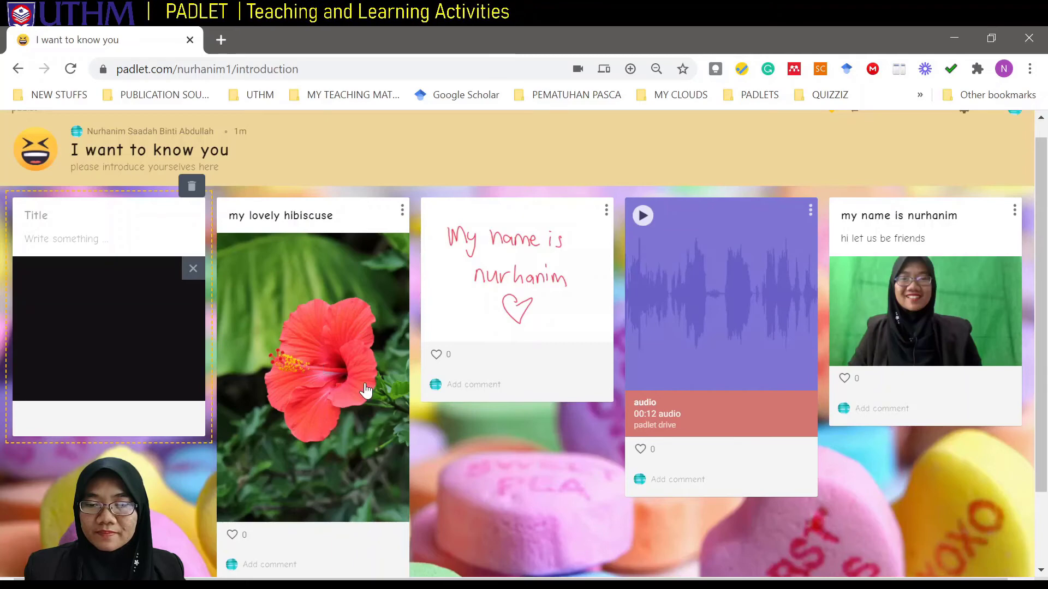
scroll(506, 467, "down", 1)
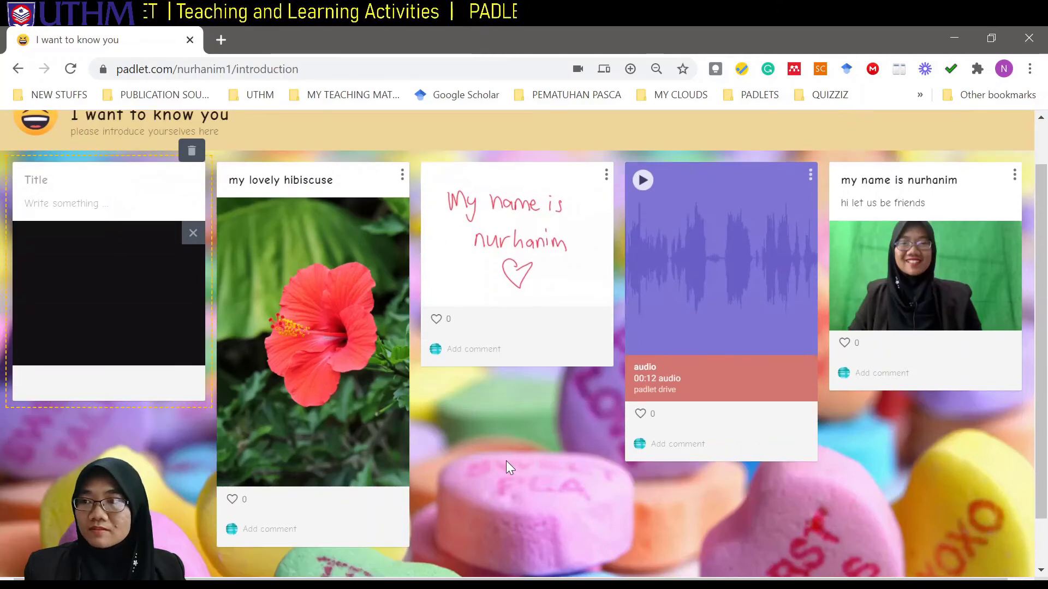
Preview the hibiscus GIF, discard the leftover empty post, and like the handwritten name drawing.
left_click(124, 281)
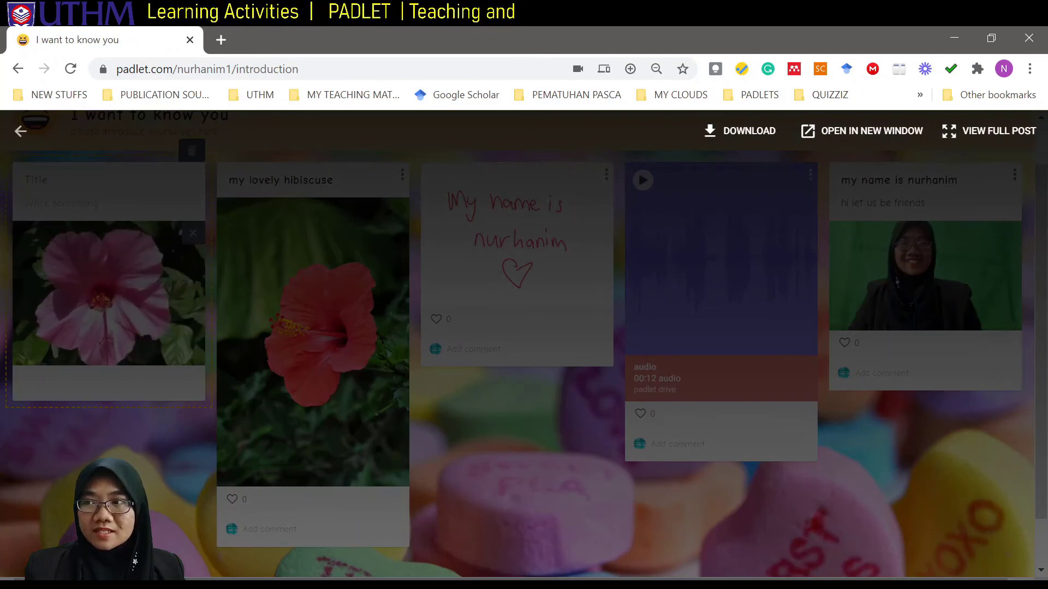
left_click(499, 446)
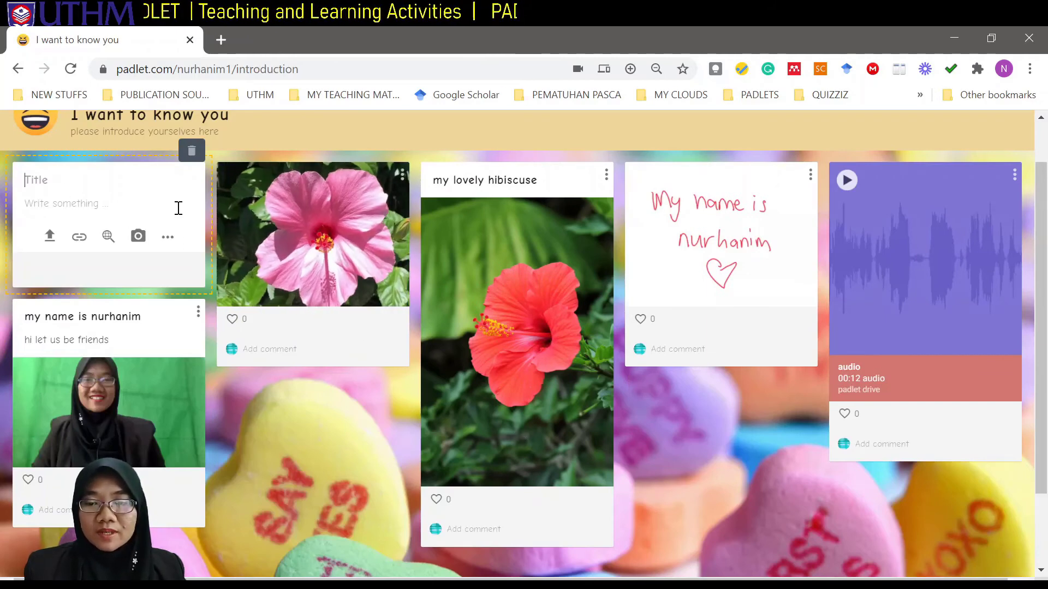
left_click(167, 240)
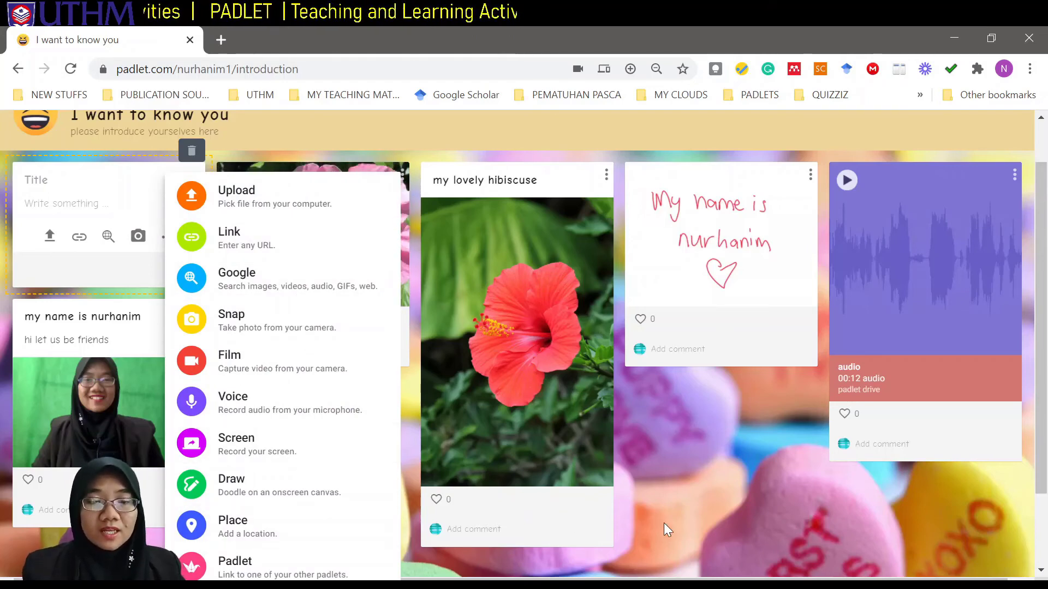
left_click(709, 472)
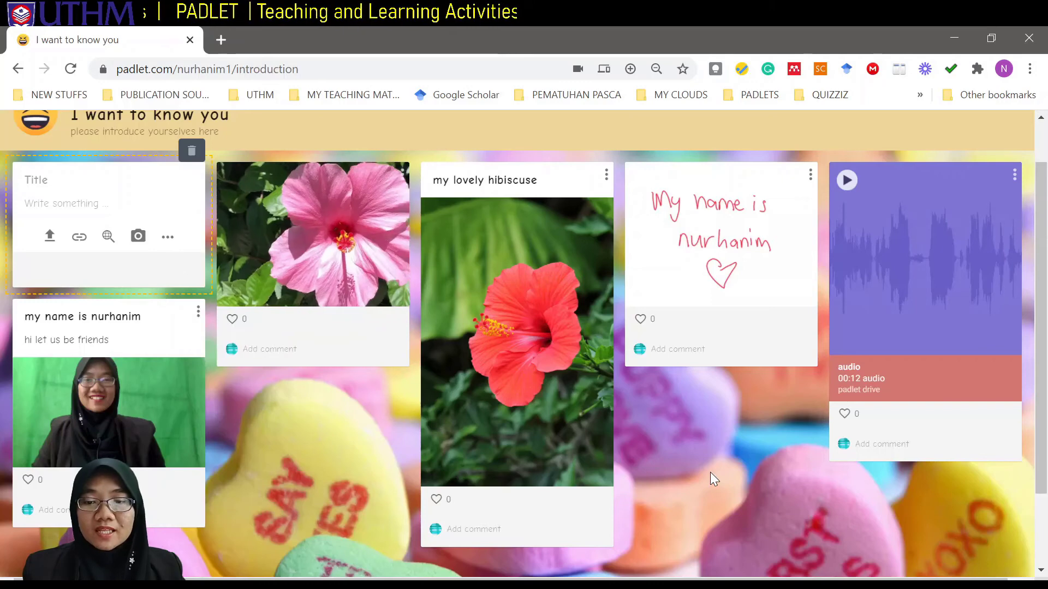
left_click(192, 152)
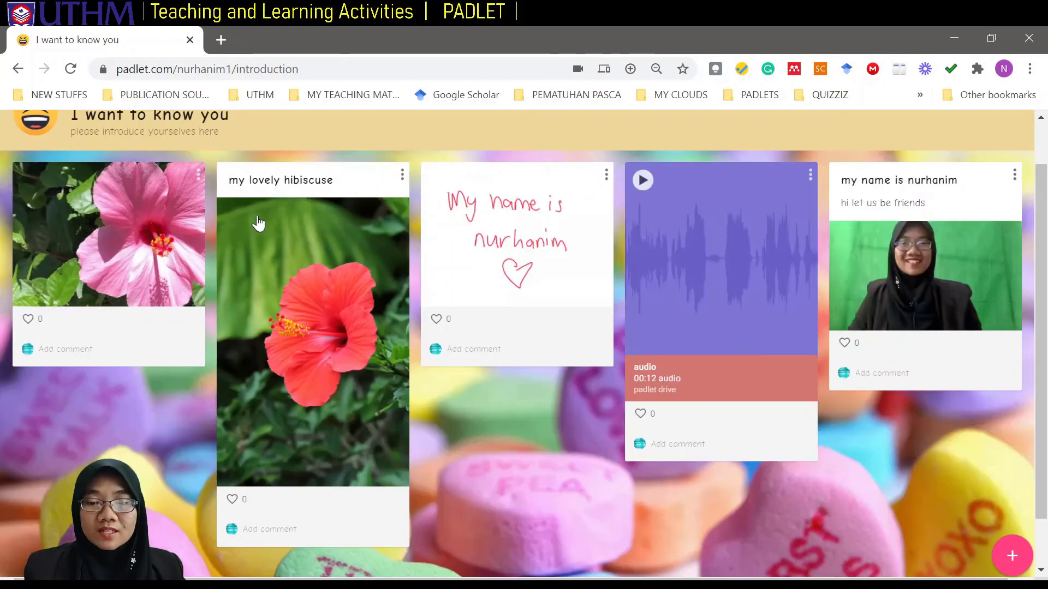
left_click(436, 319)
Give a like to the audio clip card and the text-and-photo introduction card.
left_click(640, 413)
left_click(844, 343)
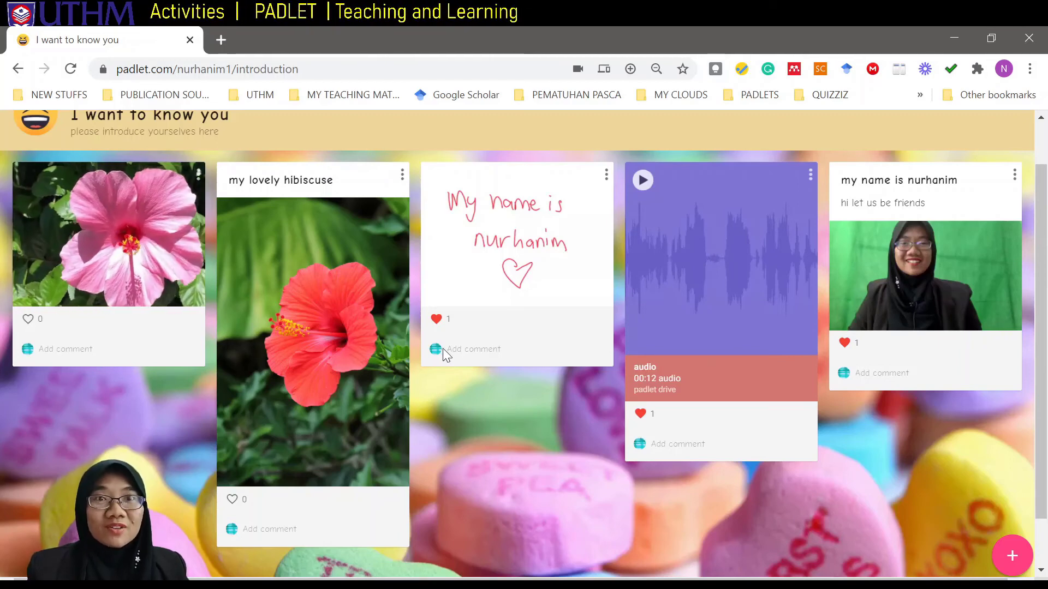
scroll(443, 349, "up", 1)
scroll(443, 349, "up", 1)
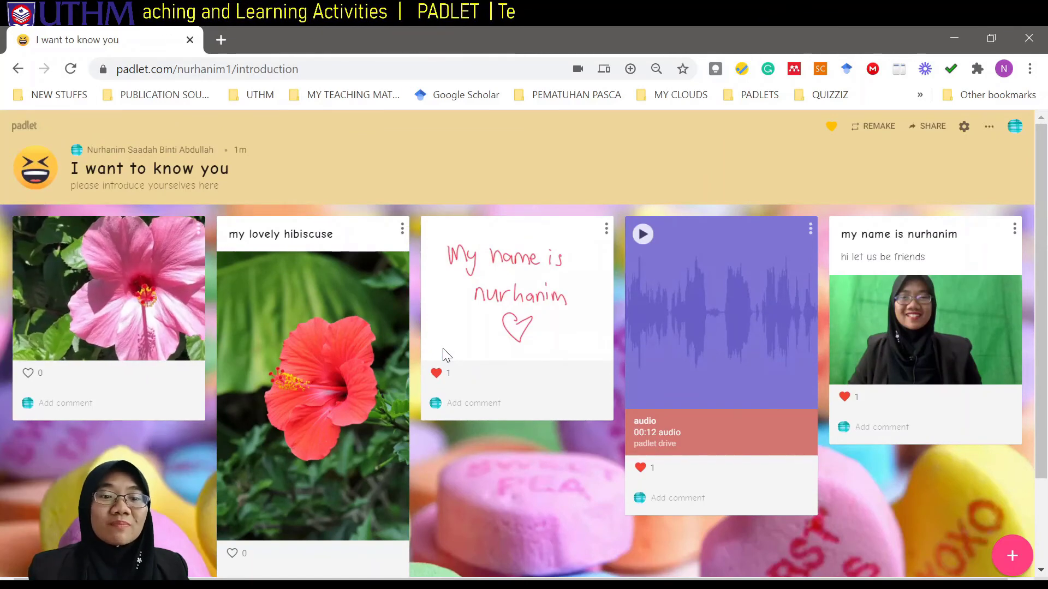
Go back to the Padlet dashboard and show Recents, with 'I want to know you' listed.
left_click(24, 127)
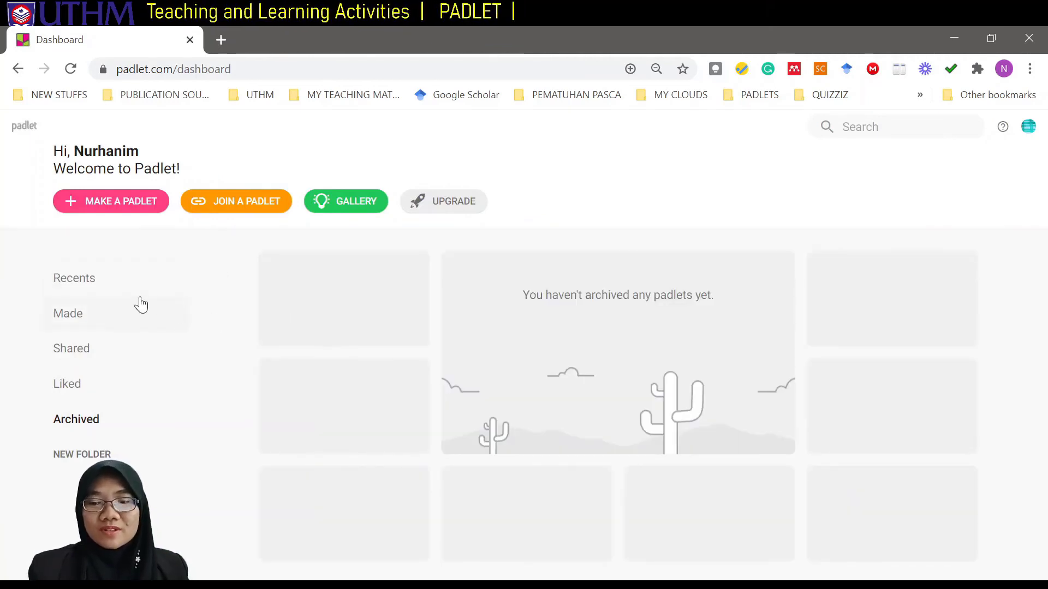
left_click(82, 282)
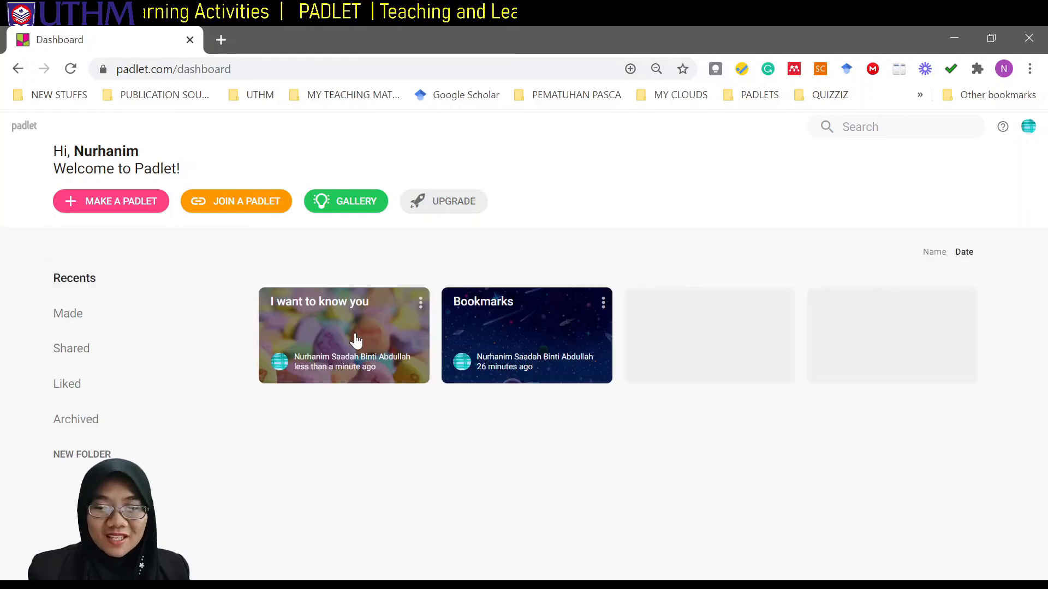